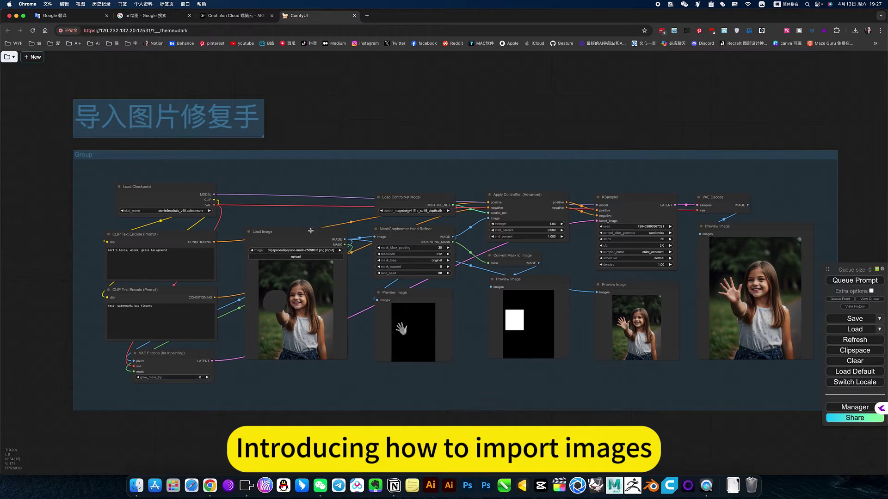
pyautogui.scroll(-5, 338, 209)
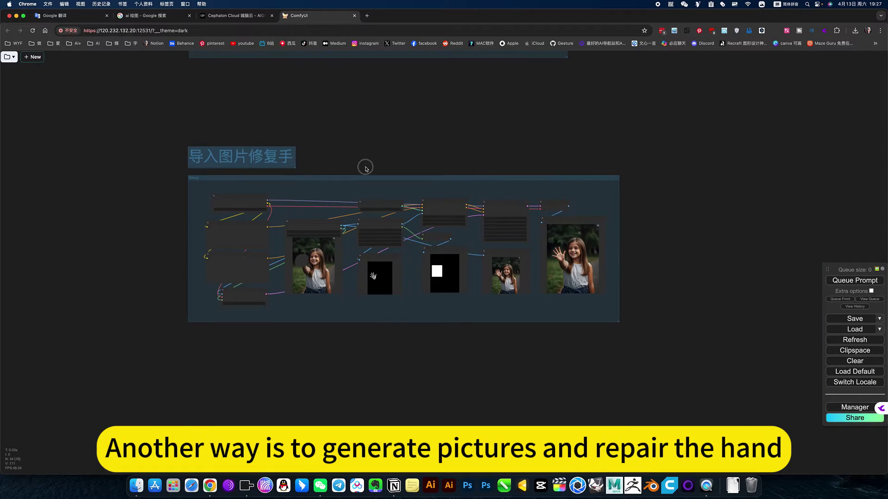
# - Pan across the generate-and-repair and import-image repair groups, briefly checking the cloud hosting page
pyautogui.moveTo(361, 166); pyautogui.dragTo(347, 273)
pyautogui.scroll(3, 283, 141)
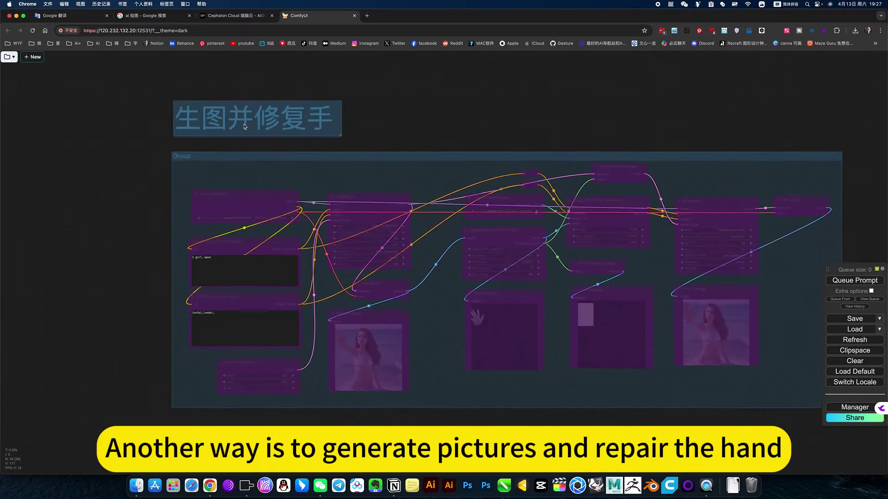
pyautogui.scroll(3, 347, 139)
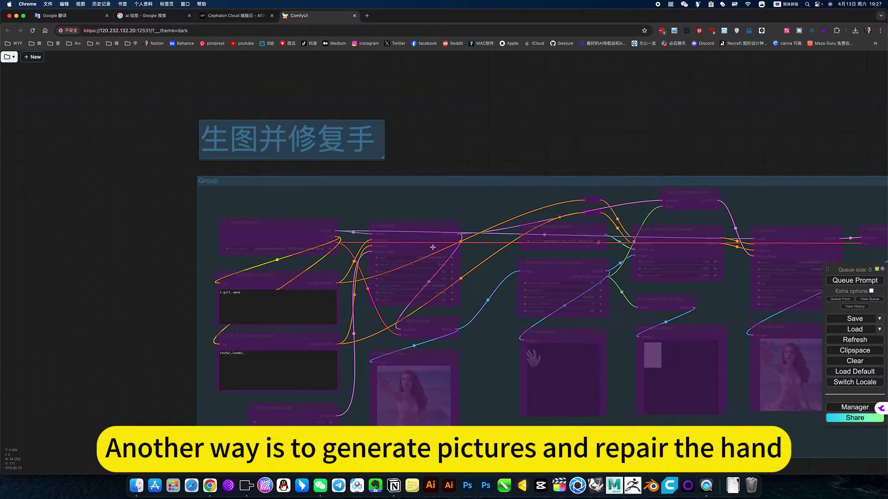
pyautogui.scroll(-3, 391, 229)
pyautogui.scroll(-3, 392, 229)
pyautogui.moveTo(453, 347); pyautogui.dragTo(453, 238)
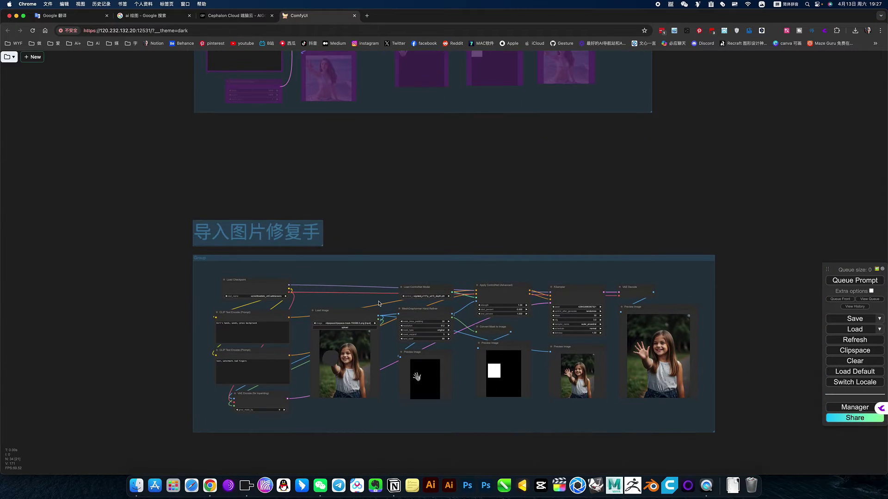
pyautogui.scroll(4, 380, 292)
pyautogui.scroll(3, 416, 160)
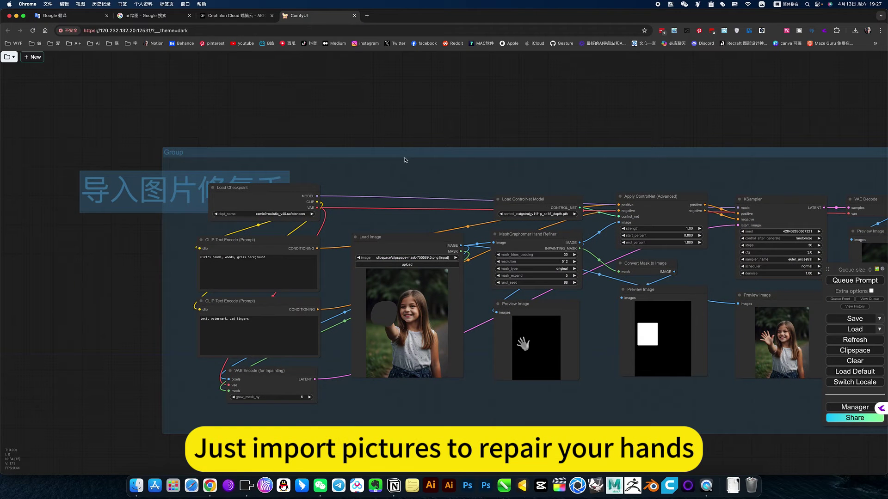
pyautogui.moveTo(352, 184); pyautogui.dragTo(326, 118)
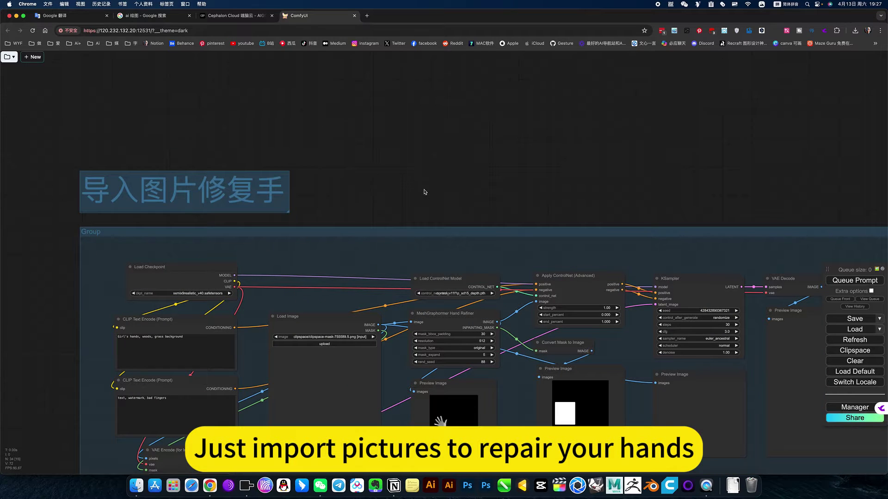
pyautogui.moveTo(425, 193); pyautogui.dragTo(423, 111)
pyautogui.moveTo(365, 172); pyautogui.dragTo(313, 111)
pyautogui.click(233, 15)
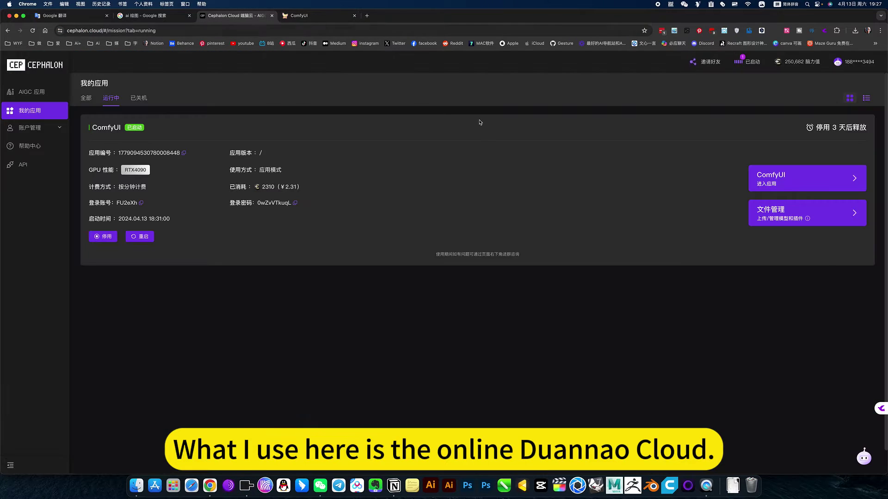
pyautogui.click(316, 16)
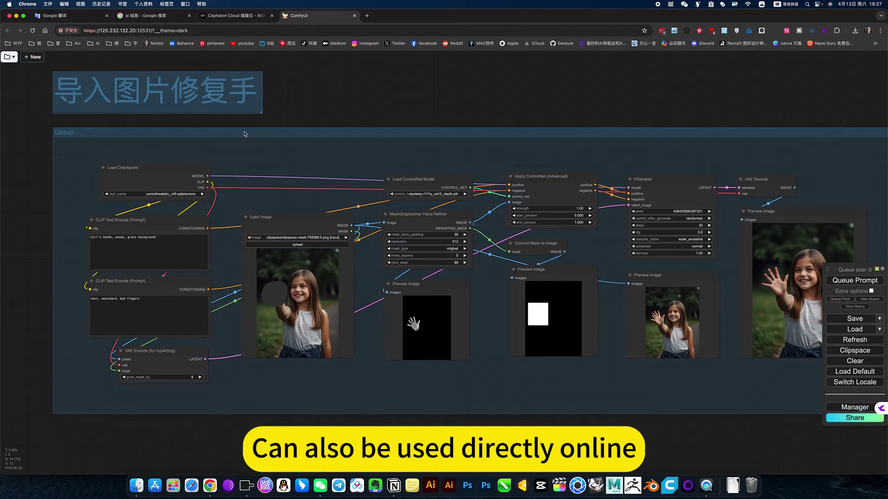
pyautogui.moveTo(350, 120); pyautogui.dragTo(347, 141)
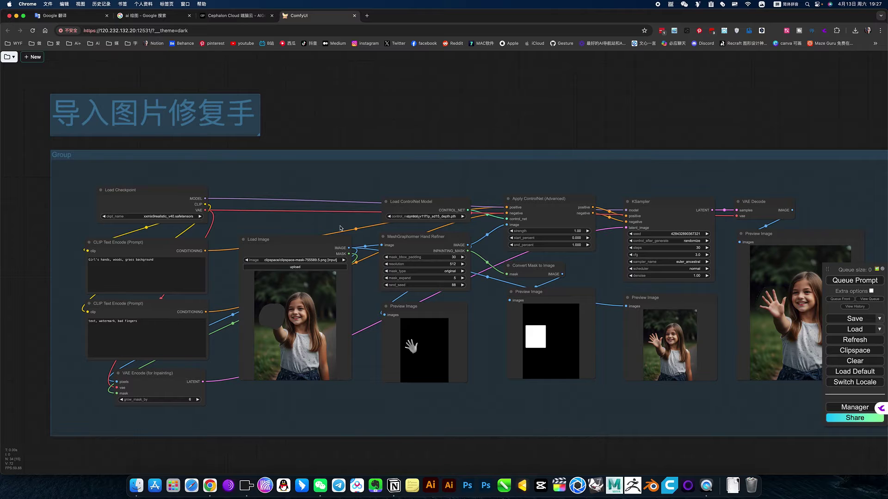
pyautogui.moveTo(499, 402); pyautogui.dragTo(470, 397)
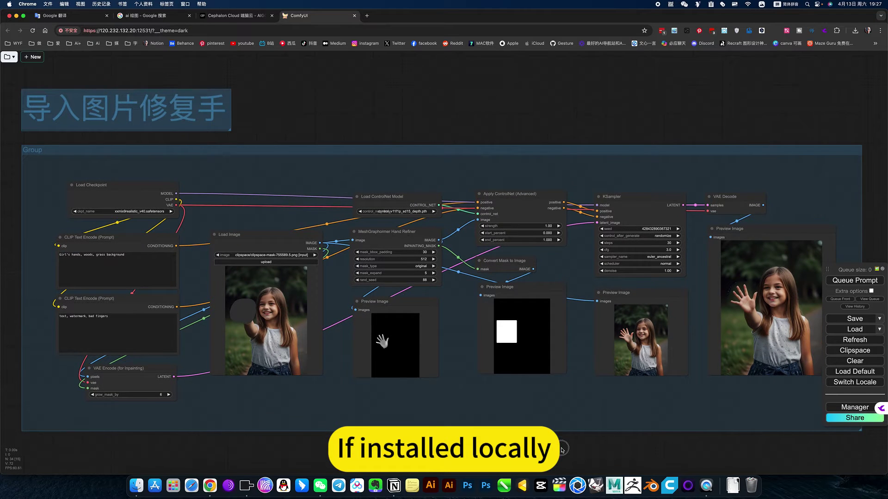
pyautogui.moveTo(451, 105); pyautogui.dragTo(456, 114)
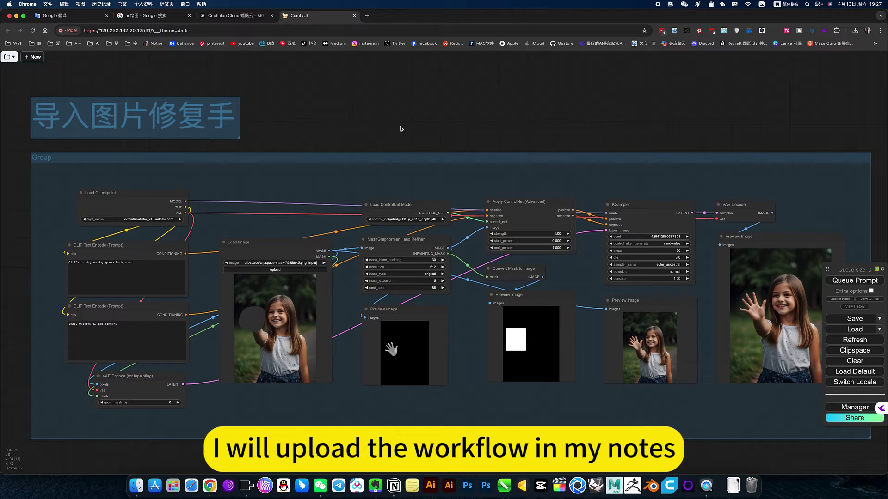
pyautogui.moveTo(392, 121); pyautogui.dragTo(370, 101)
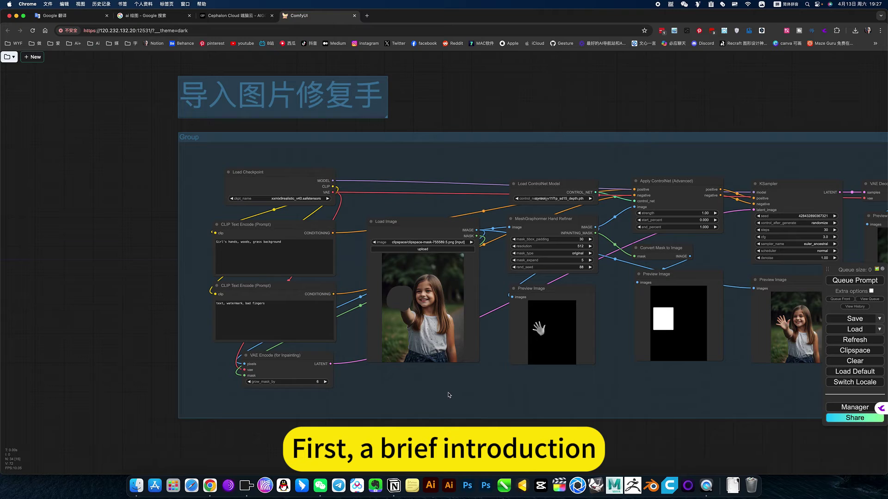
pyautogui.moveTo(275, 397); pyautogui.dragTo(334, 323)
pyautogui.scroll(5, 348, 329)
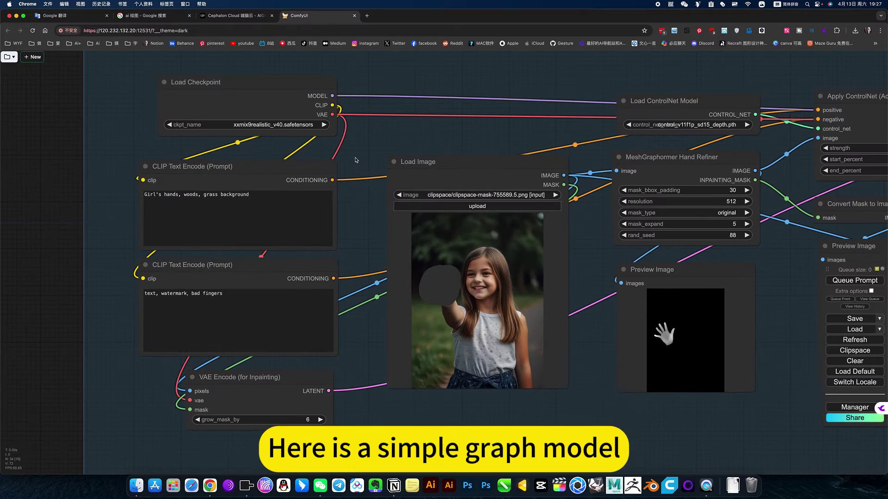
# - Inspect the repair chain nodes: VAE Encode (for Inpainting), Load Image, MeshGraphormer Hand Refiner, ControlNet nodes
pyautogui.moveTo(270, 402); pyautogui.dragTo(242, 396)
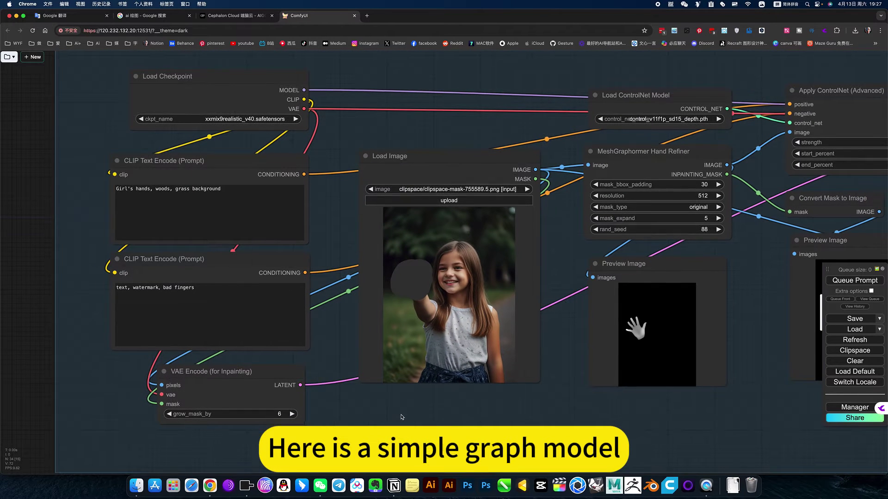
pyautogui.click(242, 396)
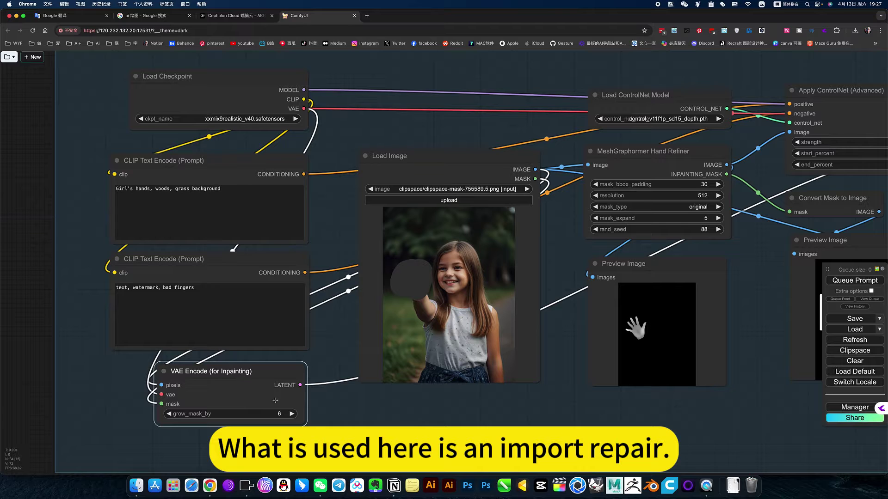
pyautogui.moveTo(440, 413); pyautogui.dragTo(399, 416)
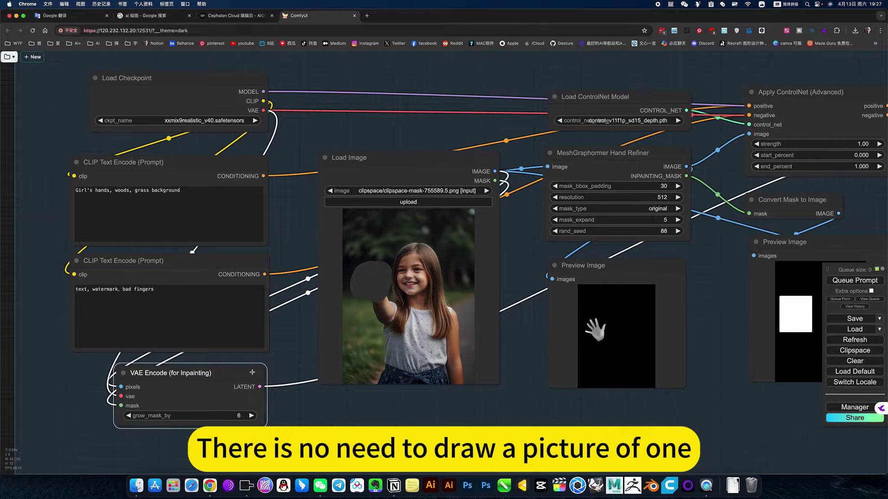
pyautogui.moveTo(410, 165); pyautogui.dragTo(410, 173)
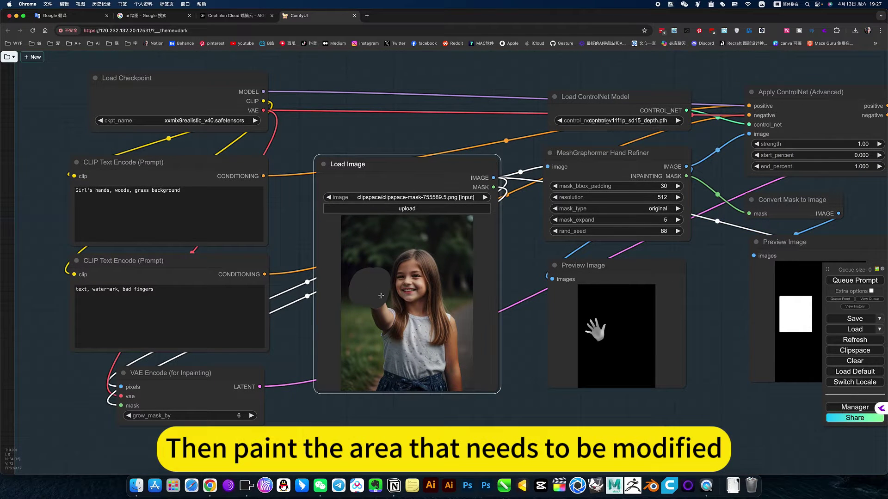
pyautogui.moveTo(529, 420); pyautogui.dragTo(416, 413)
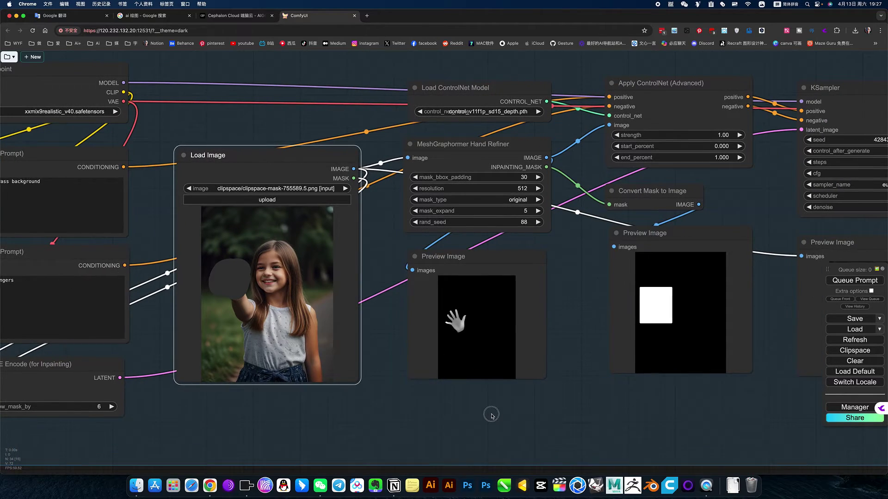
pyautogui.moveTo(549, 404); pyautogui.dragTo(457, 406)
pyautogui.click(421, 160)
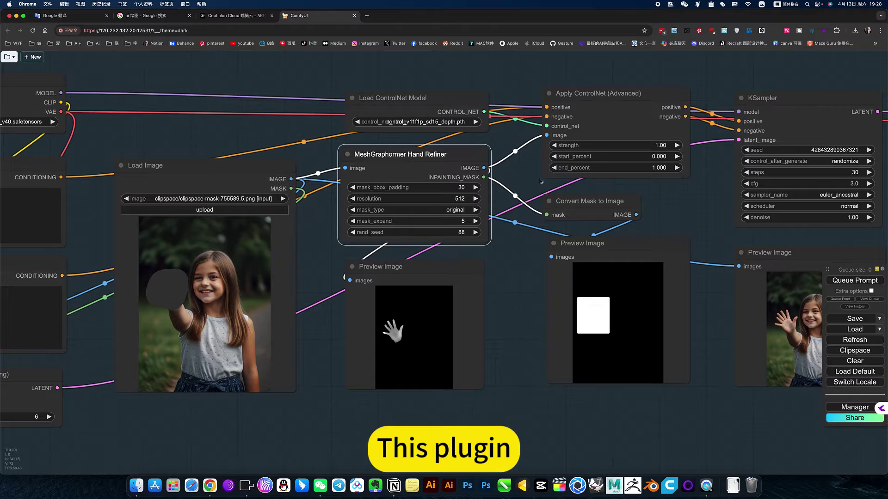
pyautogui.moveTo(594, 94); pyautogui.dragTo(529, 100)
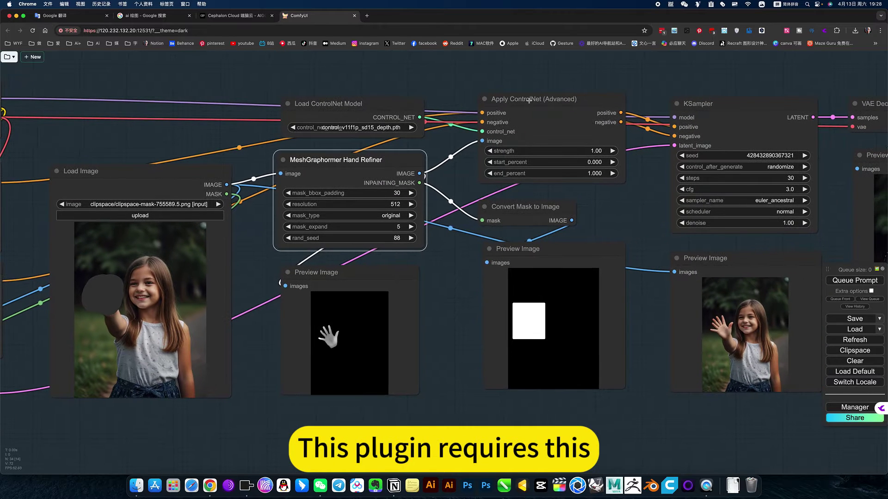
pyautogui.click(529, 100)
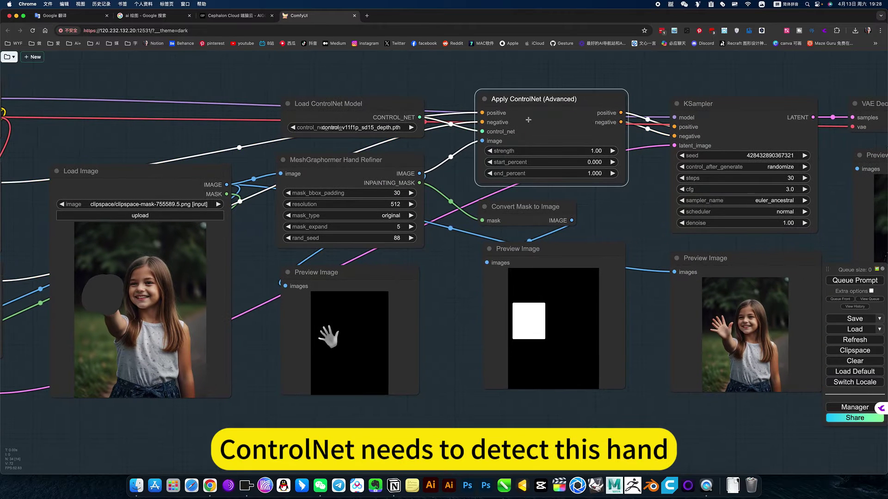
pyautogui.click(393, 112)
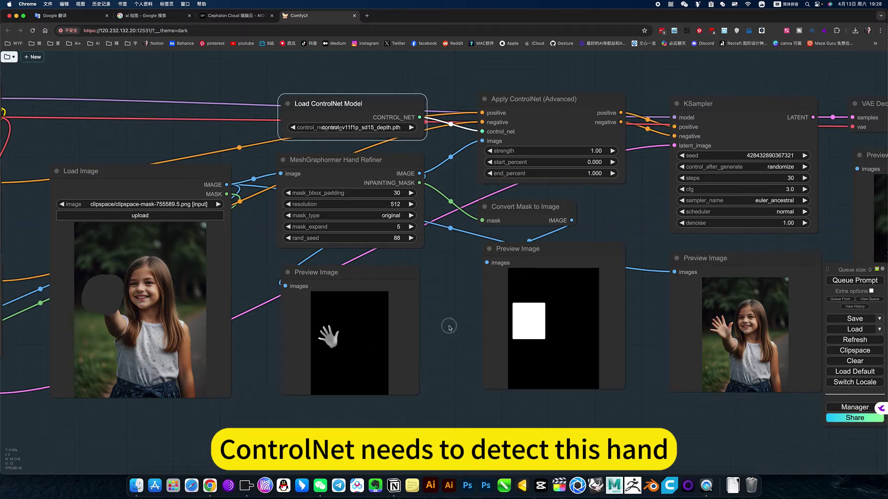
pyautogui.moveTo(423, 347); pyautogui.dragTo(395, 343)
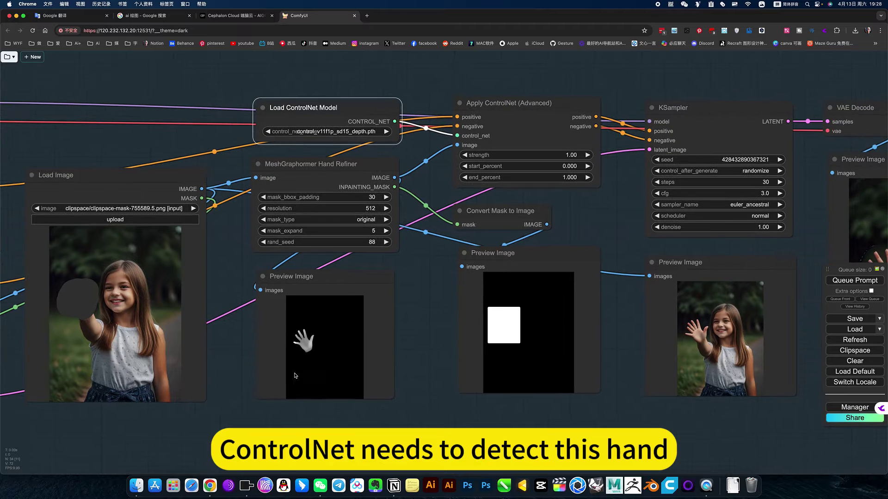
# - Set the hand refiner's mask_type to based_on_depth and queue the workflow
pyautogui.click(375, 219)
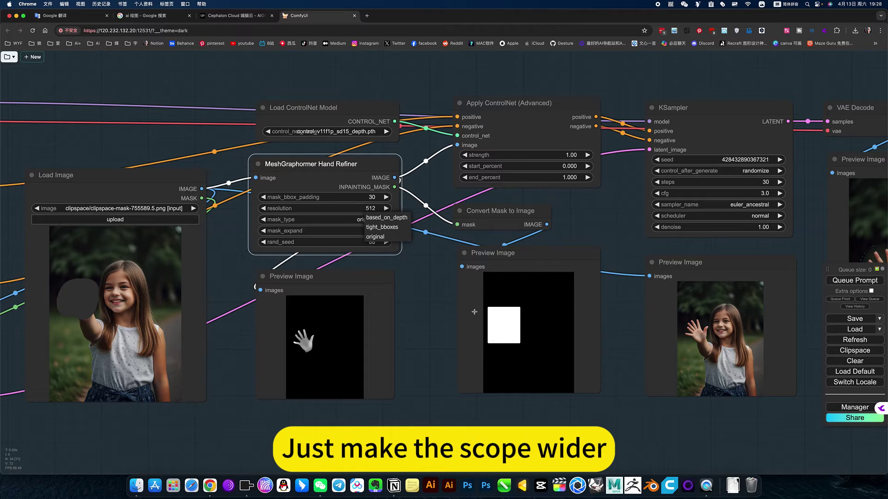
pyautogui.click(385, 217)
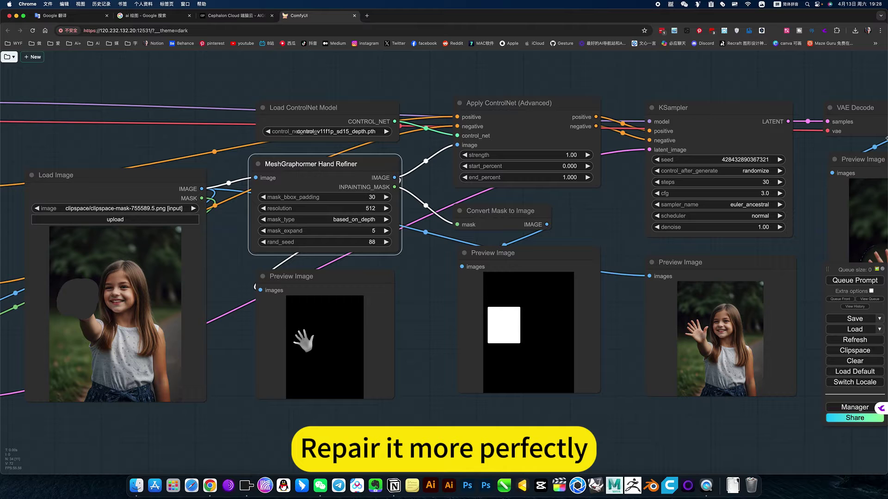
pyautogui.click(853, 280)
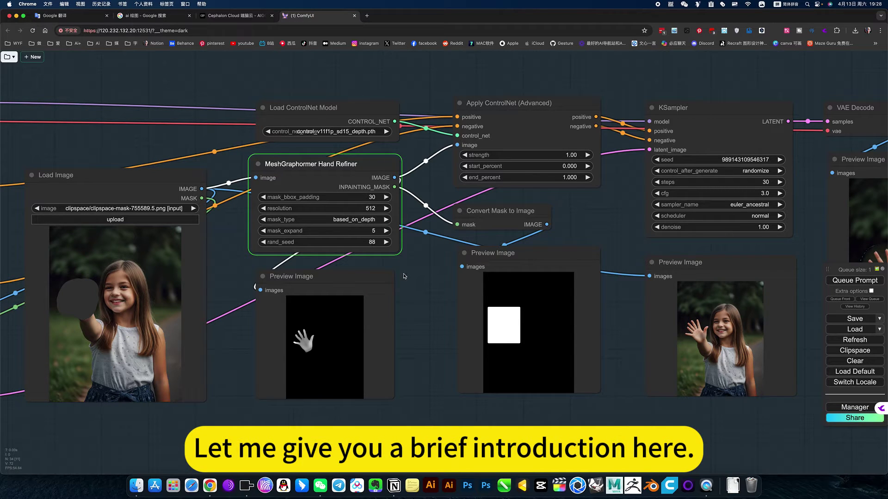
pyautogui.moveTo(404, 276); pyautogui.dragTo(392, 273)
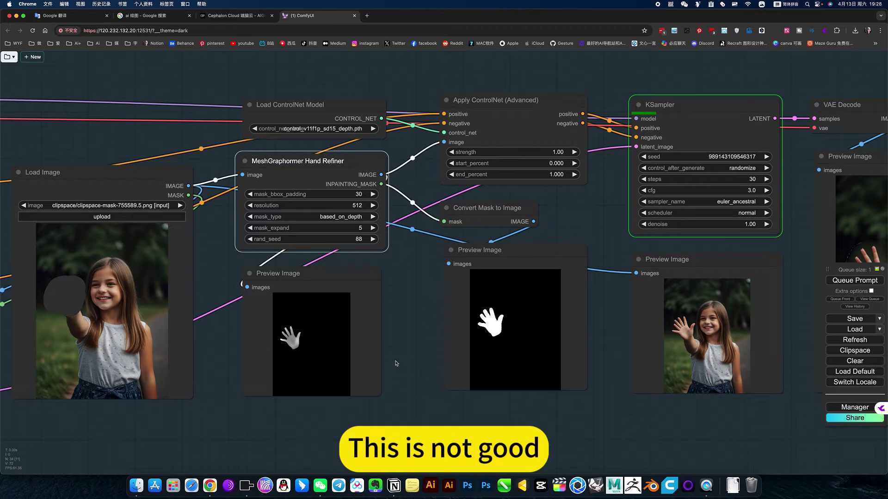
pyautogui.scroll(8, 499, 329)
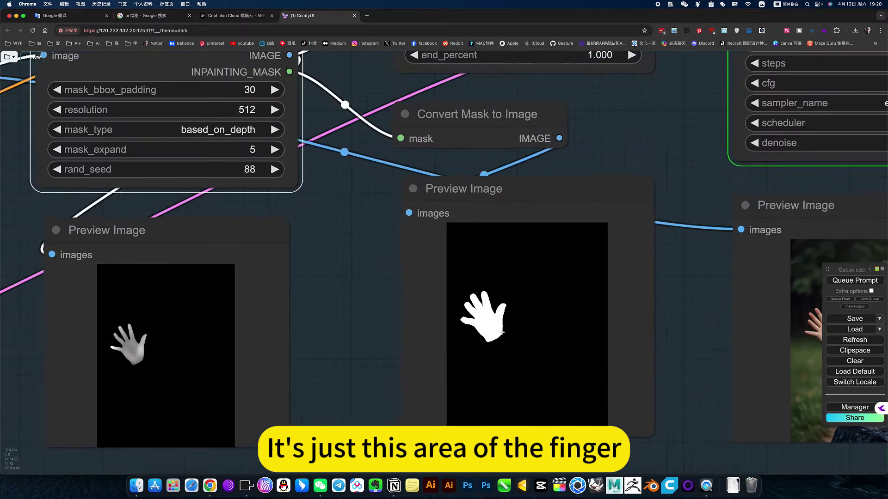
pyautogui.scroll(8, 496, 332)
pyautogui.scroll(-6, 482, 307)
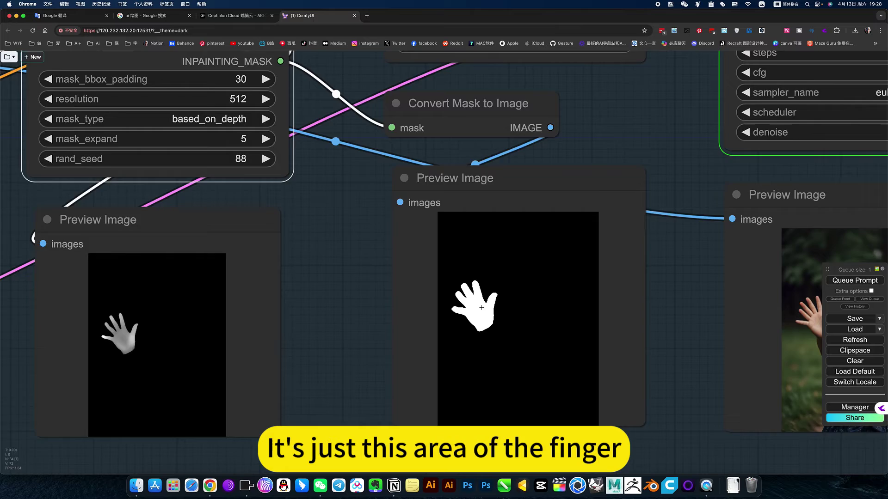
pyautogui.scroll(-6, 481, 307)
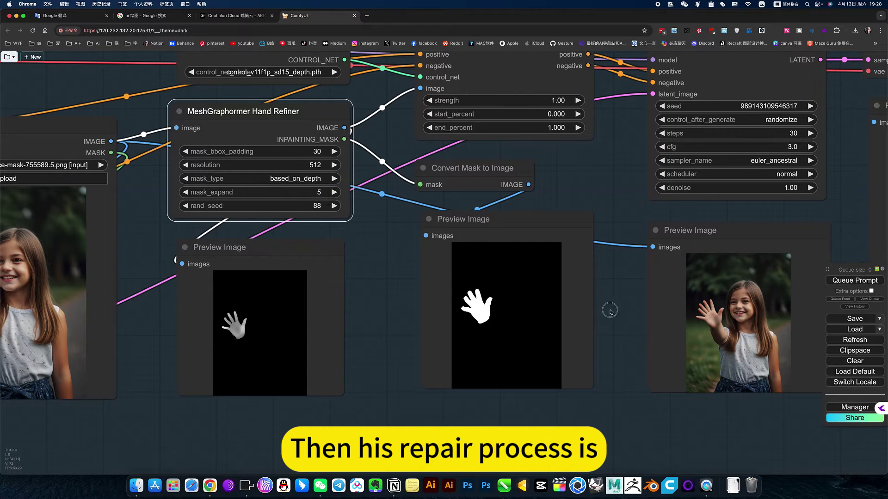
# - Switch mask_type to tight_bboxes, queue the workflow, then bring up the mask_type choices again
pyautogui.moveTo(599, 312); pyautogui.dragTo(444, 305)
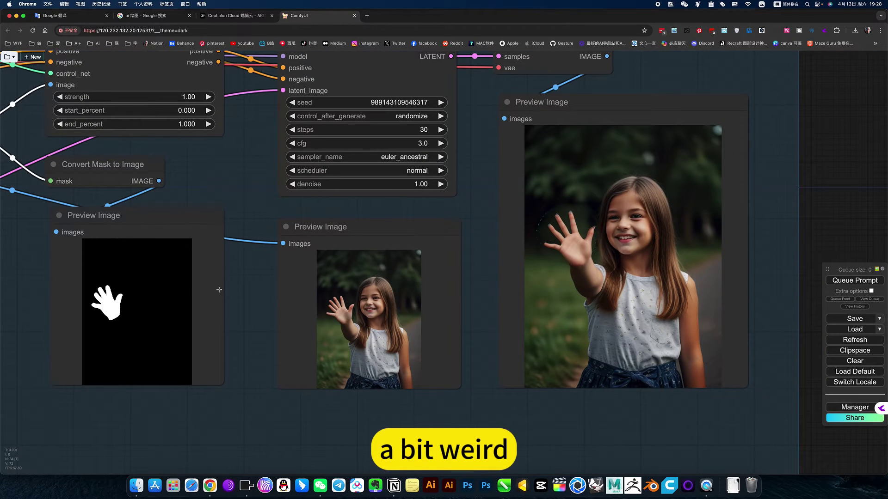
pyautogui.scroll(-3, 246, 298)
pyautogui.moveTo(424, 306); pyautogui.dragTo(495, 315)
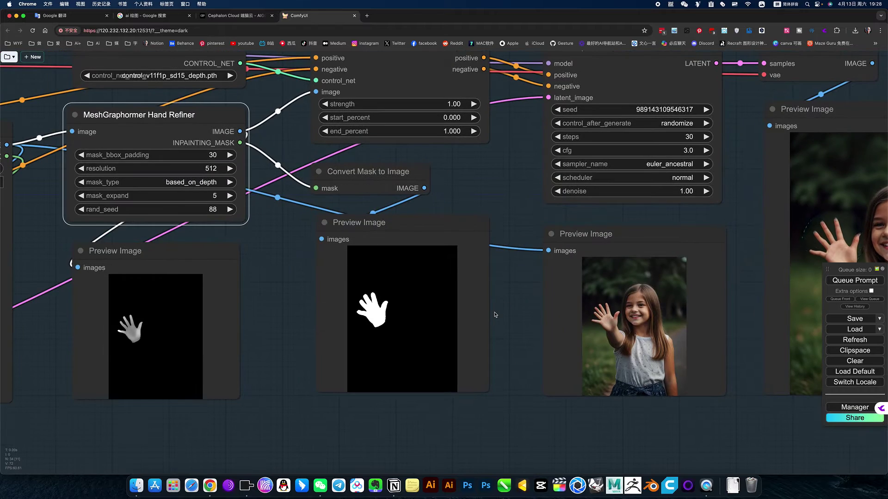
pyautogui.scroll(-4, 495, 315)
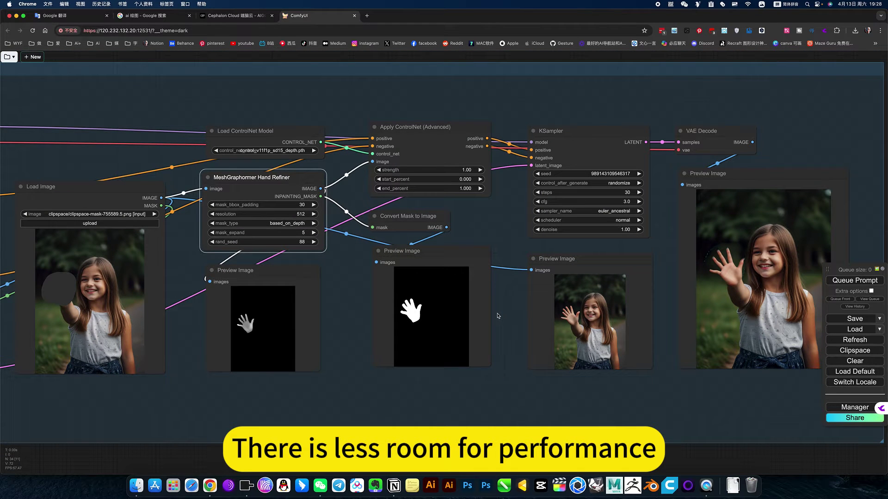
pyautogui.click(296, 224)
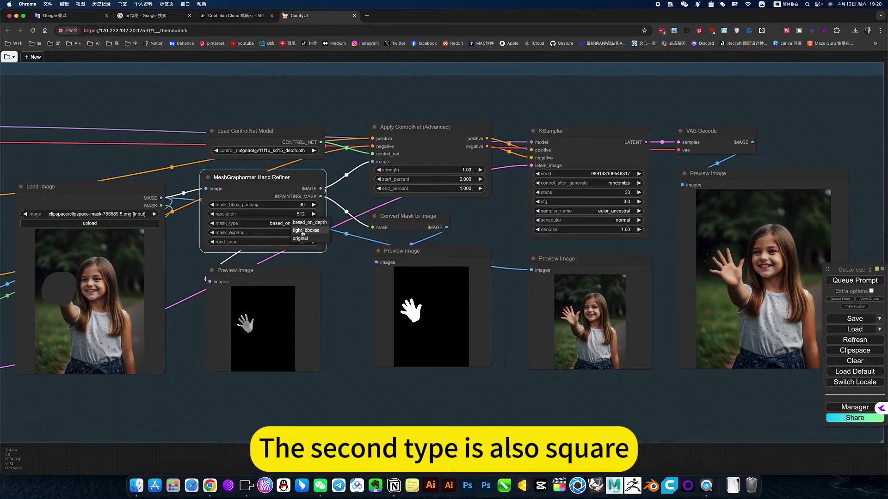
pyautogui.click(305, 230)
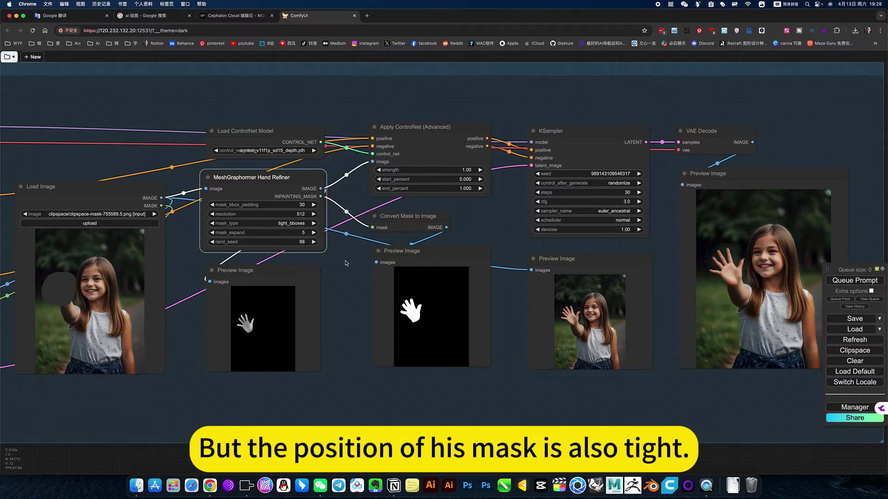
pyautogui.moveTo(333, 270); pyautogui.dragTo(387, 274)
pyautogui.click(854, 280)
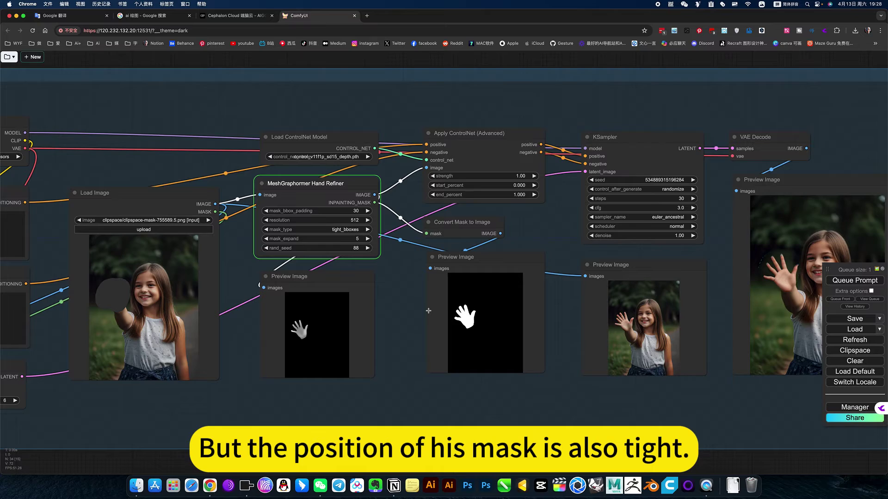
pyautogui.scroll(5, 430, 312)
pyautogui.scroll(5, 485, 326)
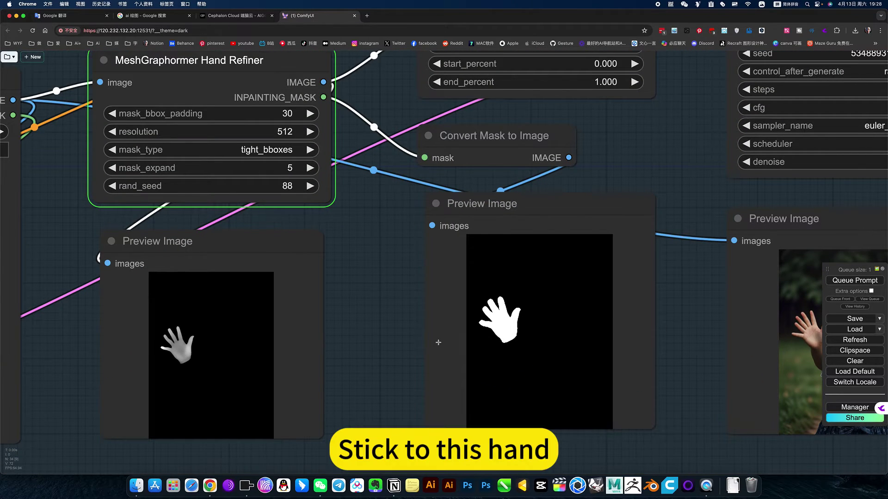
pyautogui.scroll(-5, 437, 342)
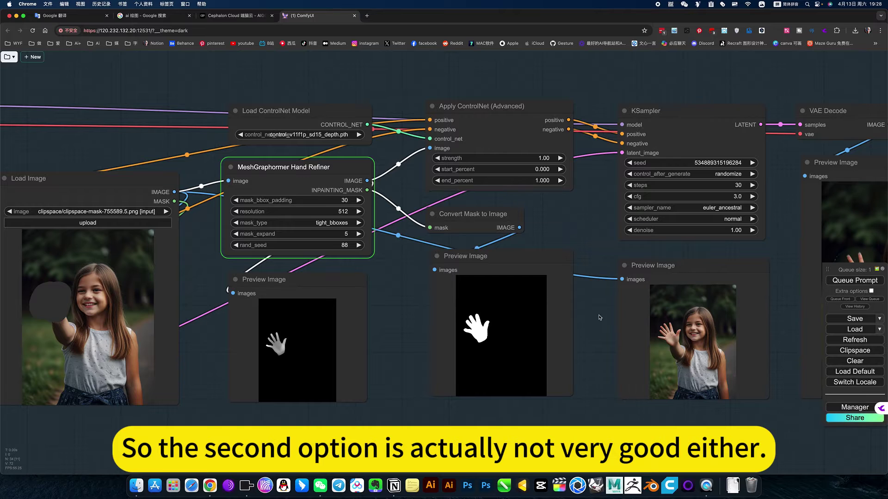
pyautogui.moveTo(600, 318); pyautogui.dragTo(551, 314)
pyautogui.click(291, 217)
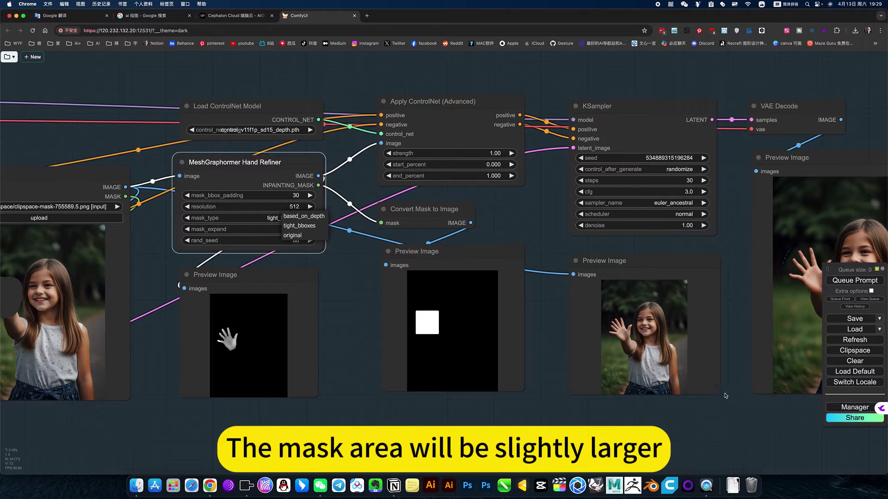
# - Set the hand refiner's mask_type to original and queue the repair run
pyautogui.moveTo(725, 395); pyautogui.dragTo(614, 287)
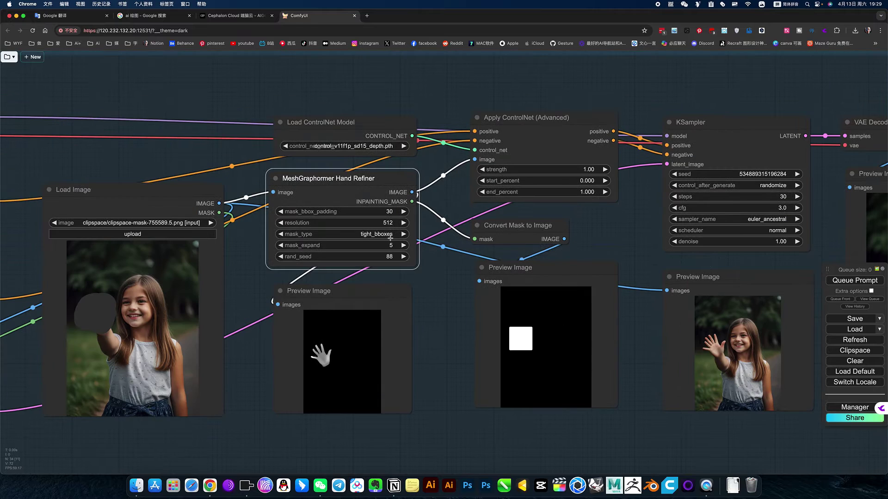
pyautogui.click(390, 235)
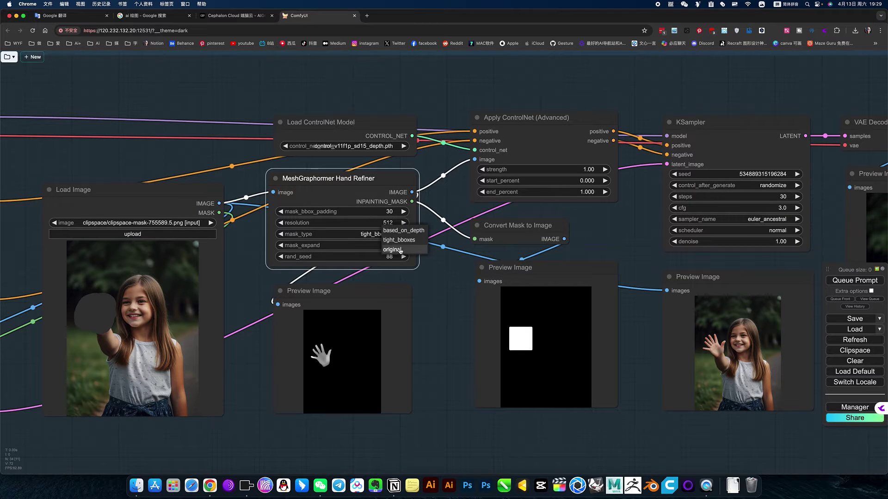
pyautogui.click(392, 249)
pyautogui.moveTo(555, 334); pyautogui.dragTo(471, 343)
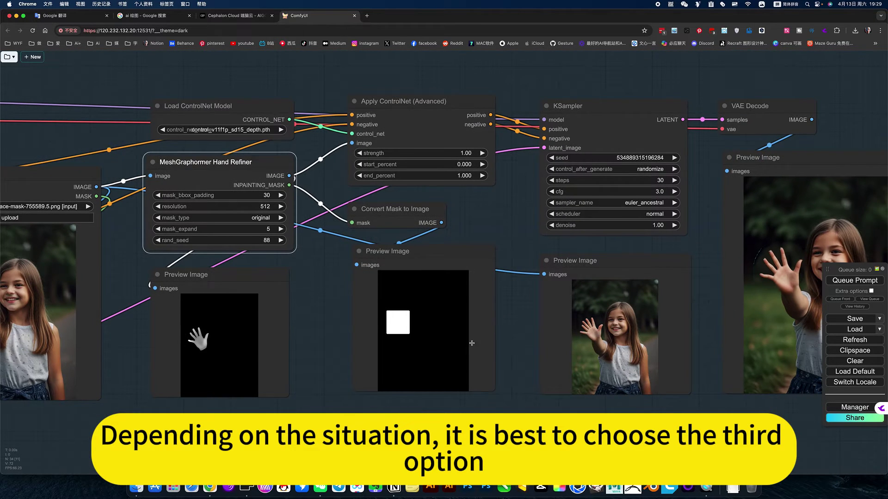
pyautogui.scroll(5, 353, 323)
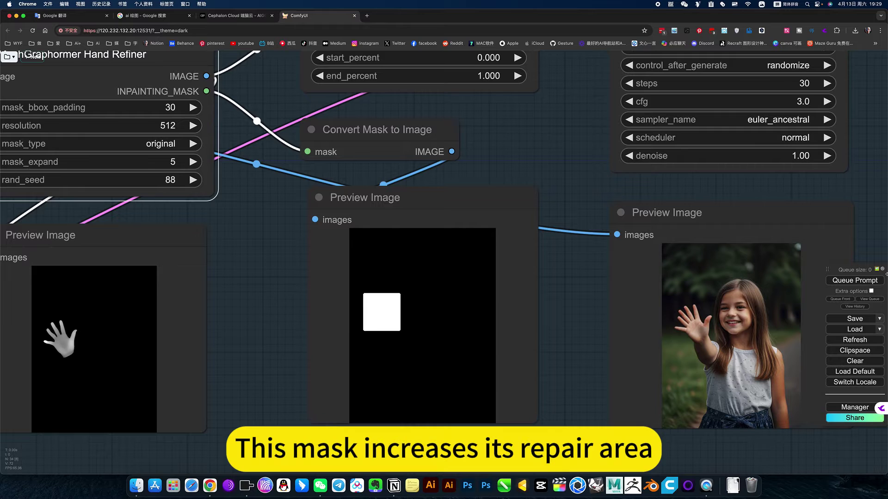
pyautogui.click(855, 281)
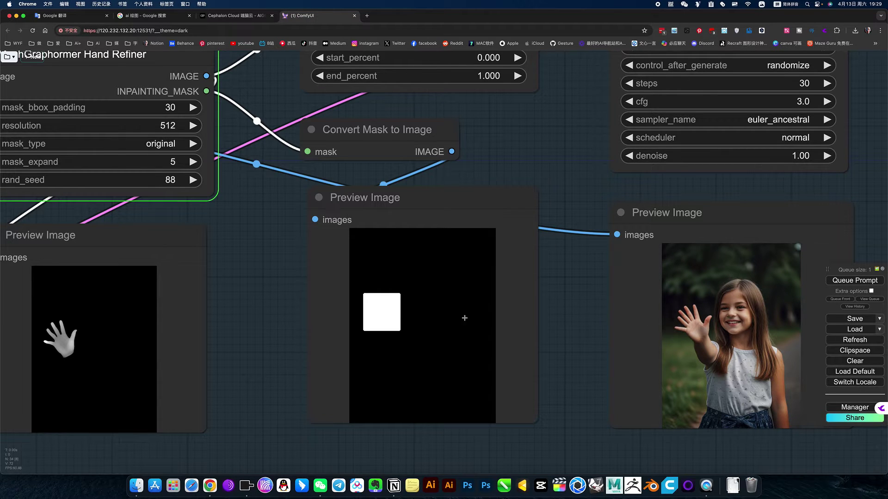
pyautogui.scroll(-4, 506, 322)
pyautogui.scroll(-4, 528, 324)
pyautogui.scroll(-2, 550, 323)
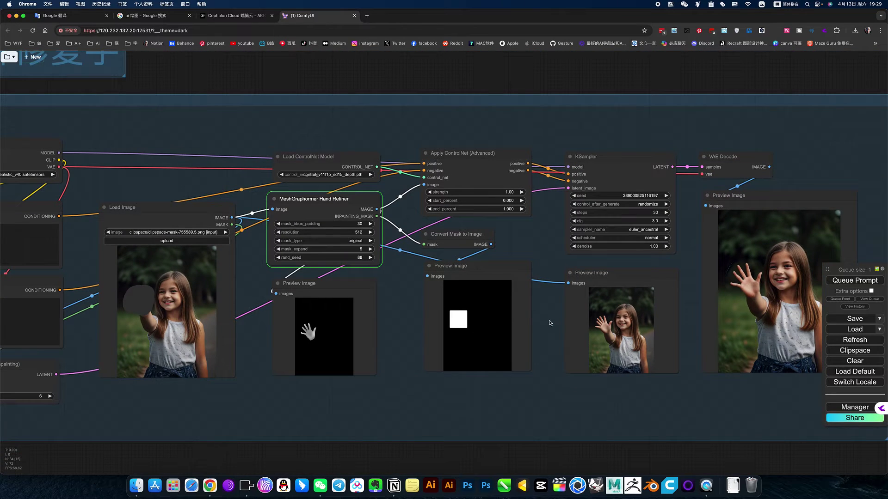
# - Confirm the repair KSampler's control_after_generate stays on randomize
pyautogui.moveTo(547, 315); pyautogui.dragTo(440, 323)
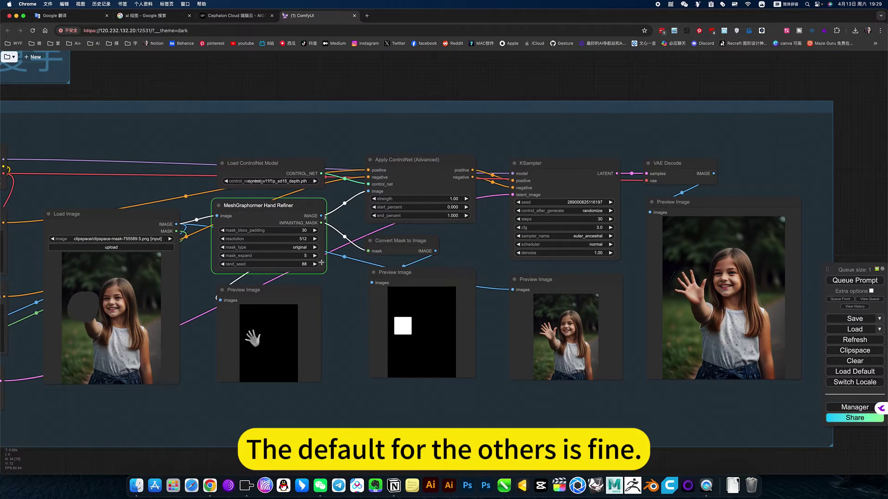
pyautogui.moveTo(338, 297); pyautogui.dragTo(306, 293)
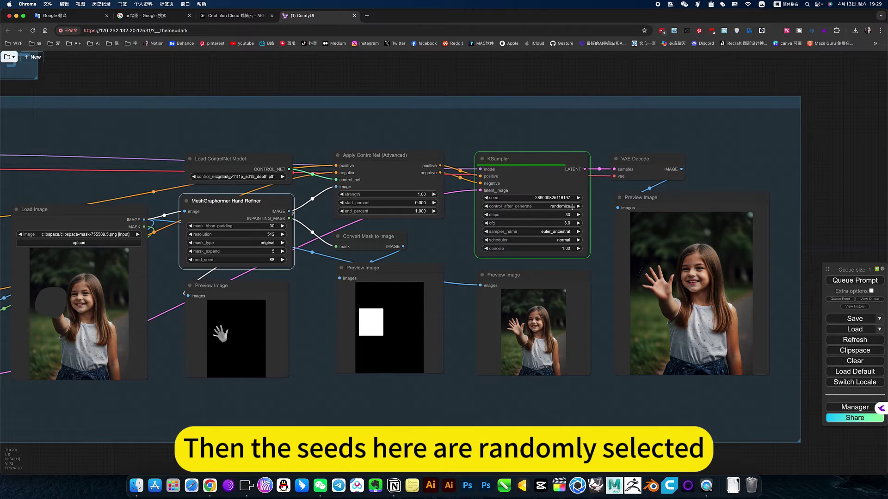
pyautogui.scroll(5, 577, 205)
pyautogui.scroll(3, 596, 230)
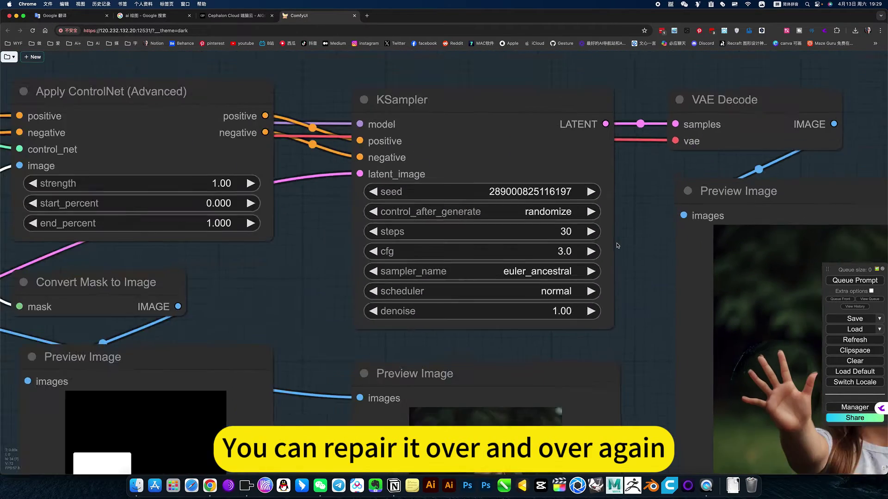
pyautogui.scroll(-3, 617, 246)
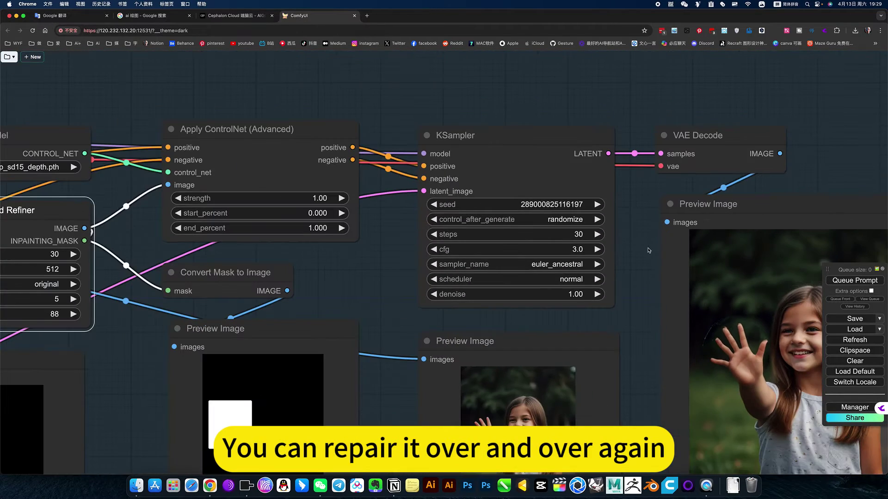
pyautogui.click(570, 221)
pyautogui.click(646, 258)
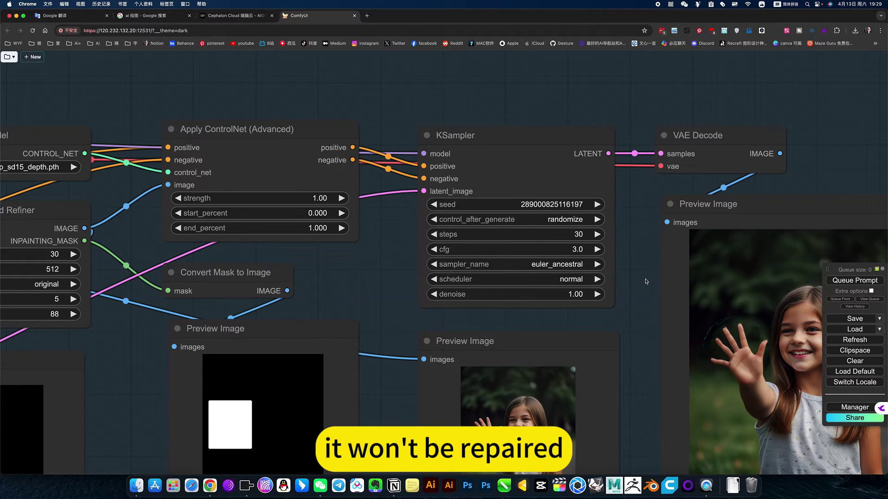
pyautogui.scroll(3, 645, 281)
pyautogui.scroll(3, 555, 271)
pyautogui.scroll(3, 553, 261)
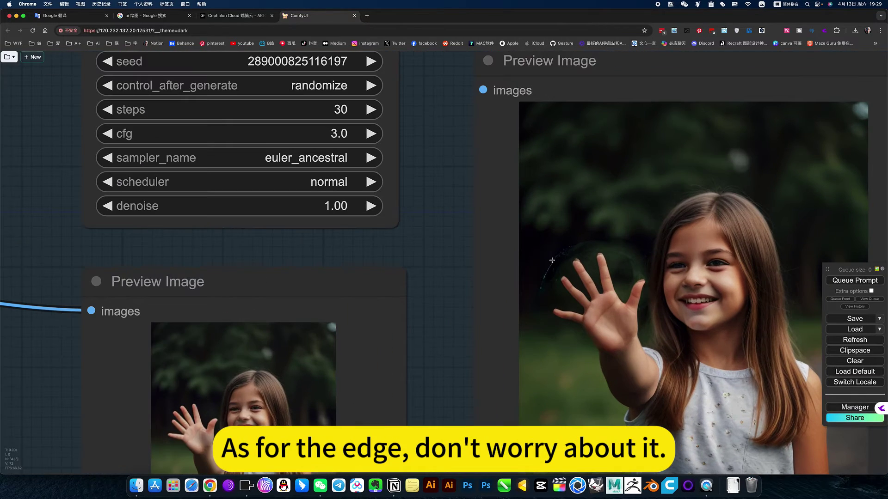
pyautogui.scroll(-5, 570, 291)
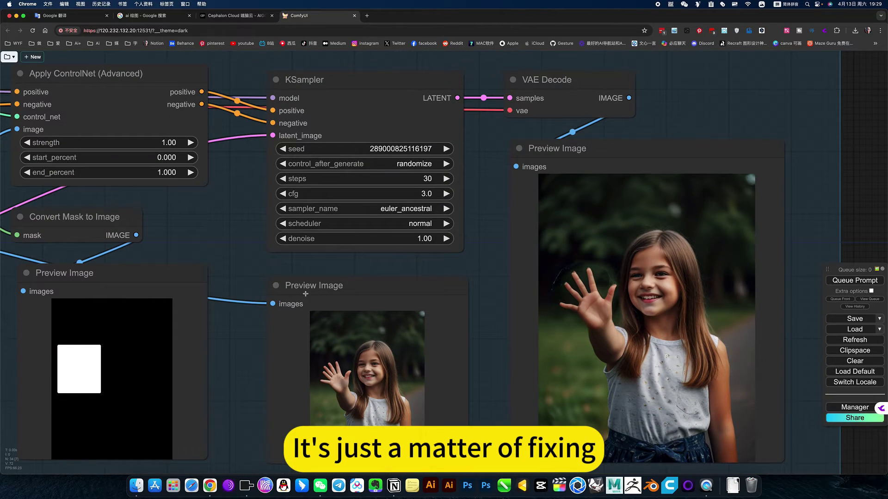
pyautogui.scroll(-2, 291, 299)
pyautogui.moveTo(292, 299)
pyautogui.mouseDown()
pyautogui.moveTo(208, 250)
pyautogui.moveTo(497, 208)
pyautogui.mouseUp()
pyautogui.scroll(-4, 392, 277)
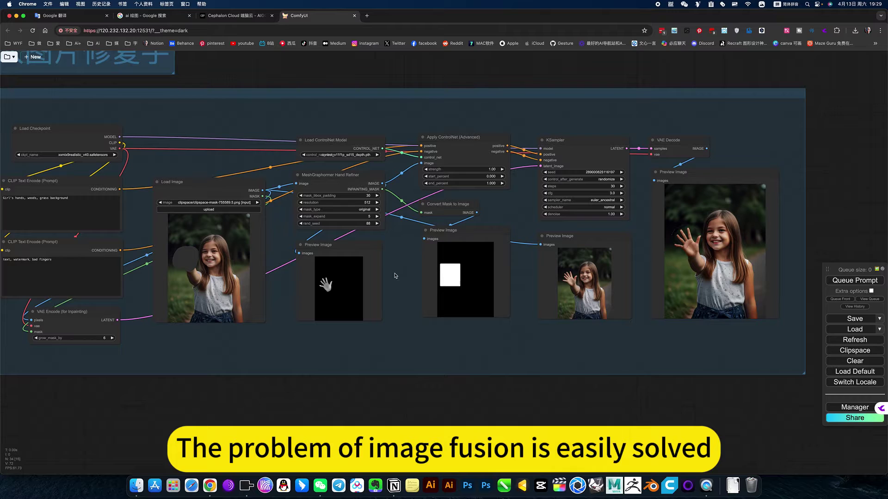
pyautogui.scroll(-2, 416, 278)
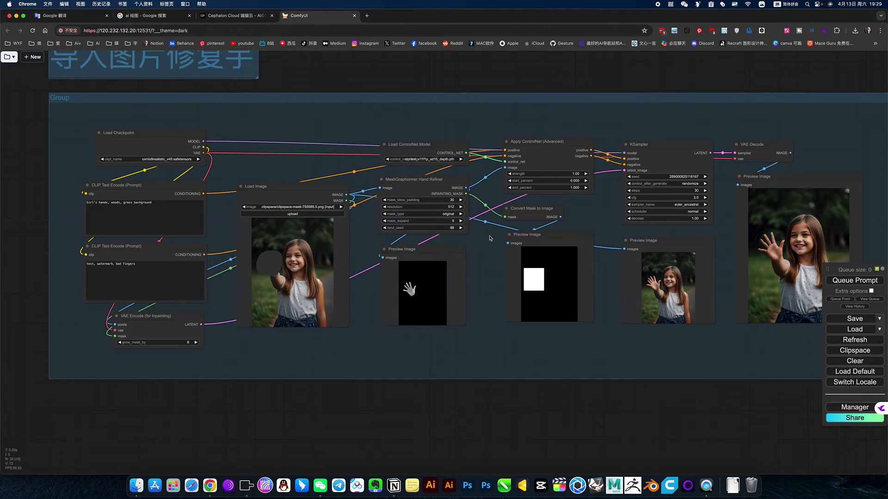
pyautogui.scroll(3, 492, 263)
pyautogui.scroll(3, 458, 284)
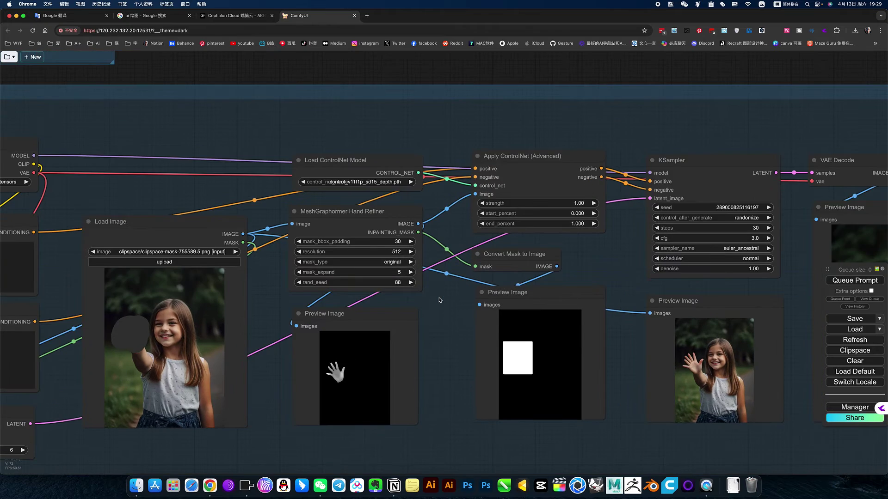
pyautogui.scroll(-4, 439, 300)
# - Set the 导入图片修复手 group's nodes to Never via its group menu
pyautogui.moveTo(319, 187); pyautogui.dragTo(172, 148)
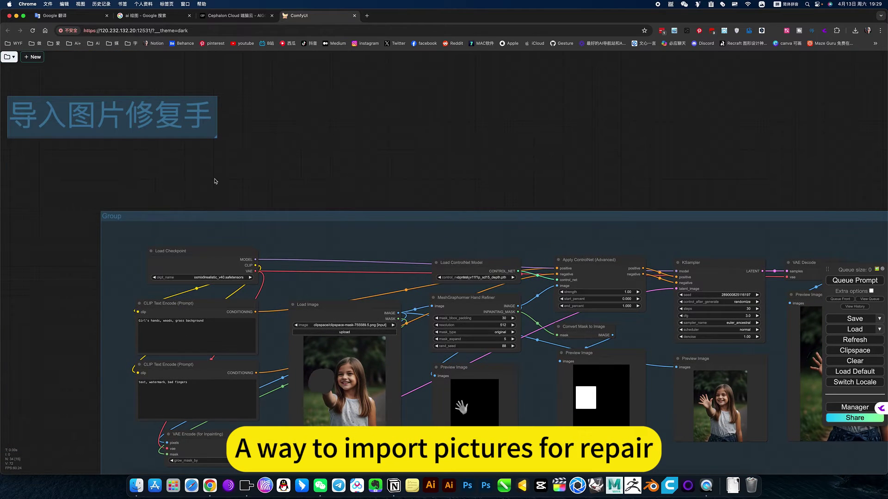
pyautogui.scroll(-1, 241, 181)
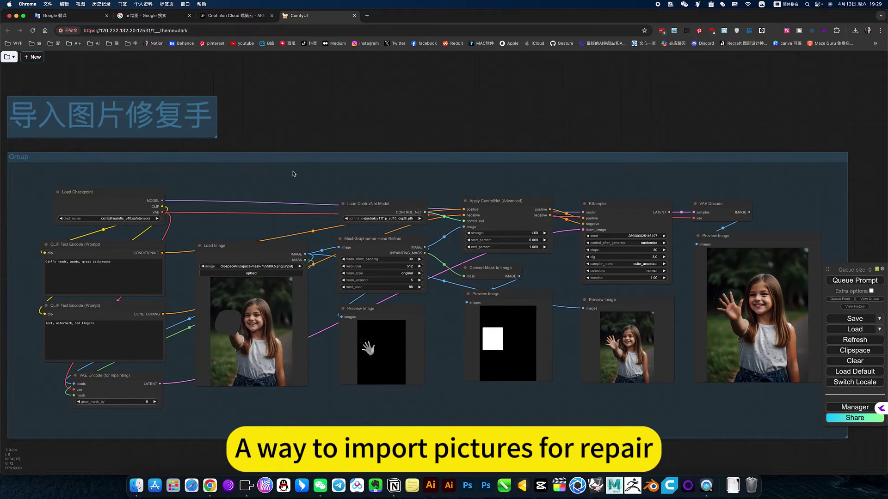
pyautogui.rightClick(288, 166)
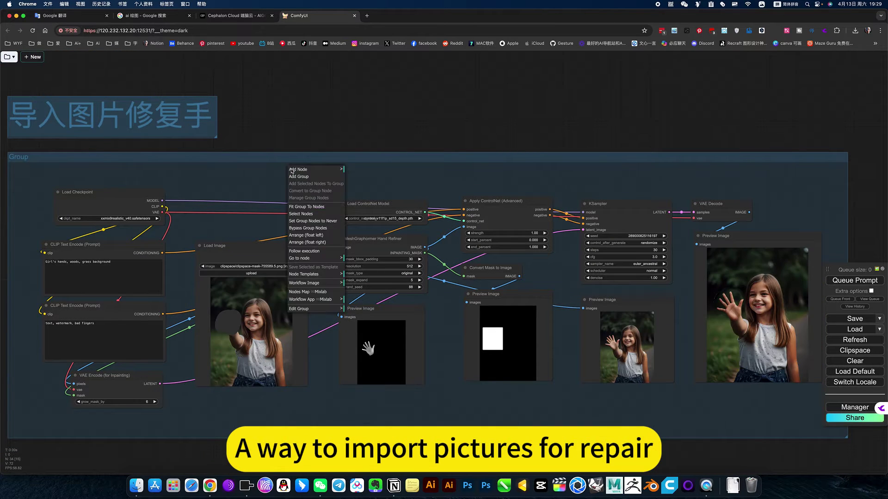
pyautogui.click(308, 229)
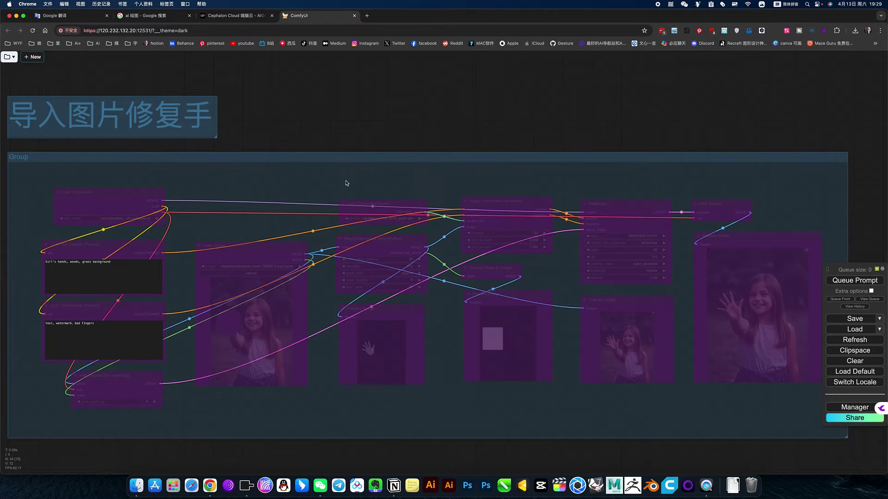
pyautogui.scroll(-5, 354, 109)
pyautogui.scroll(-5, 368, 264)
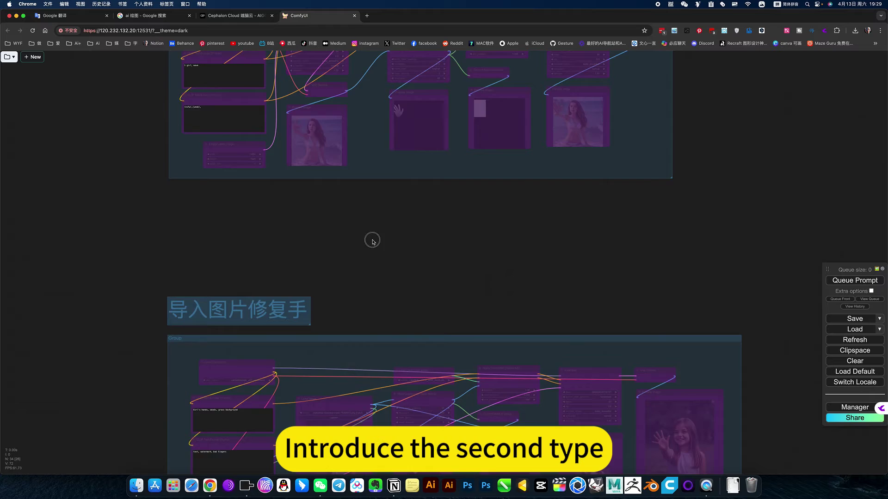
# - Set the 生图并修复手 group's nodes to Always and select the repair KSampler
pyautogui.rightClick(375, 186)
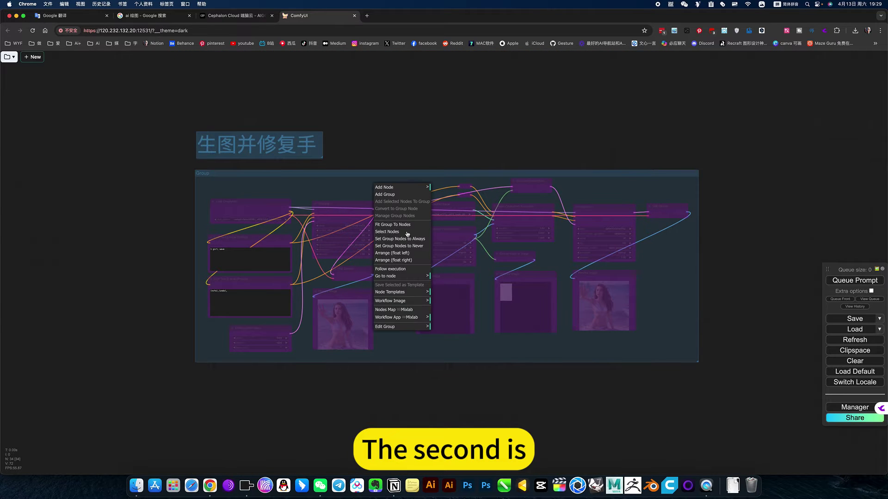
pyautogui.click(400, 239)
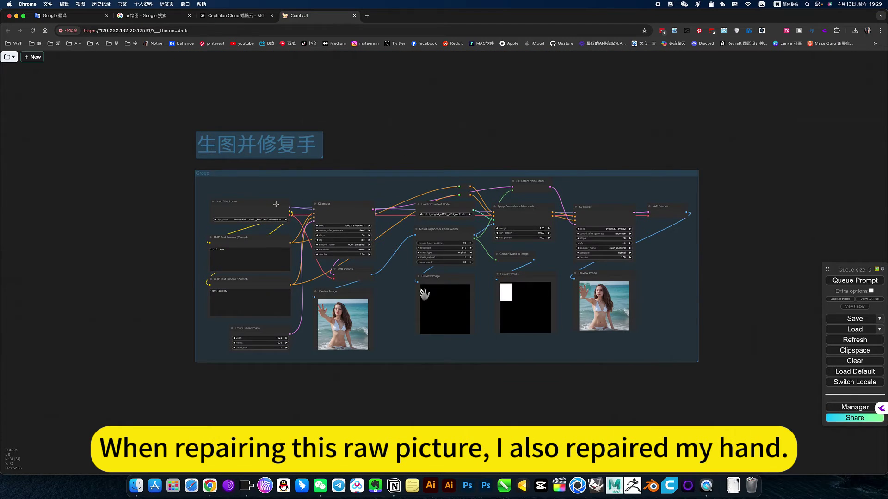
pyautogui.scroll(5, 276, 205)
pyautogui.scroll(3, 276, 204)
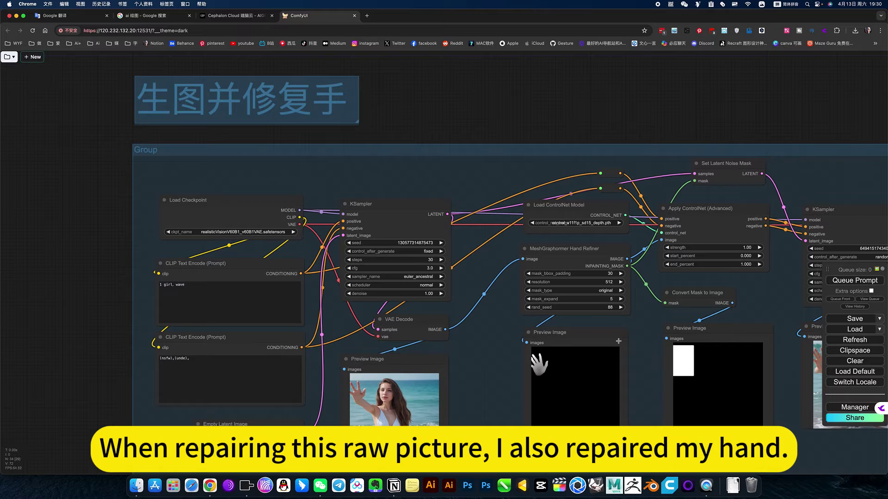
pyautogui.moveTo(719, 104); pyautogui.dragTo(486, 84)
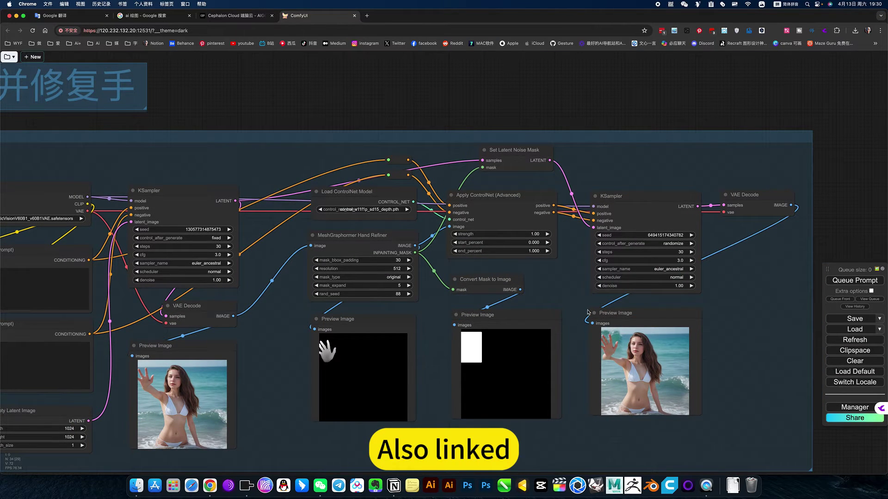
pyautogui.click(643, 206)
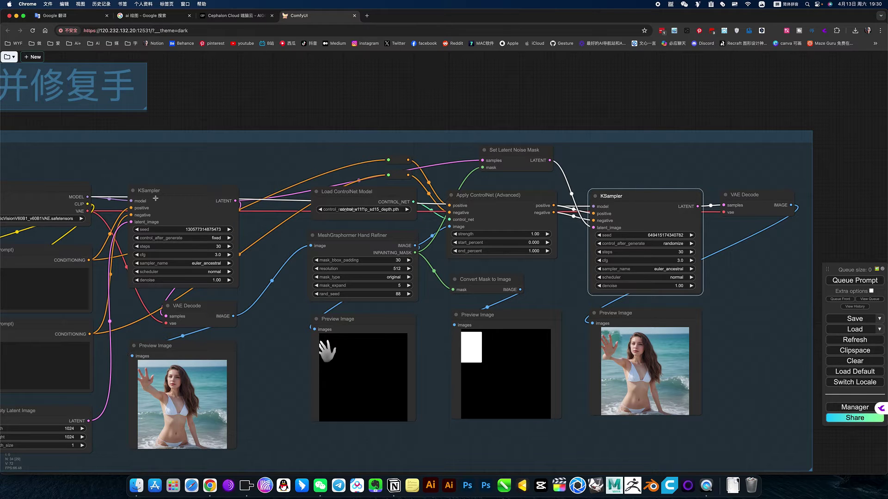
# - Nudge the first KSampler and the Set Latent Noise Mask node slightly upward
pyautogui.moveTo(156, 199)
pyautogui.mouseDown()
pyautogui.moveTo(178, 137)
pyautogui.moveTo(196, 190)
pyautogui.mouseUp()
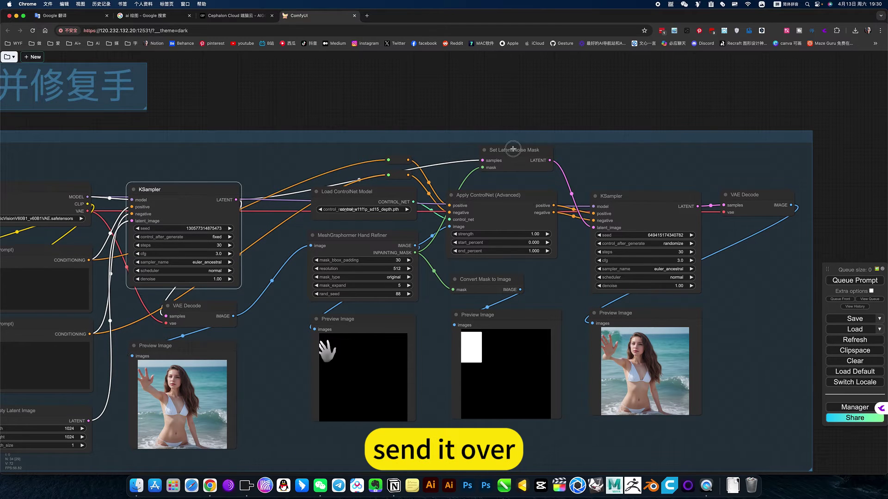
pyautogui.moveTo(515, 150)
pyautogui.mouseDown()
pyautogui.moveTo(463, 84)
pyautogui.moveTo(517, 155)
pyautogui.mouseUp()
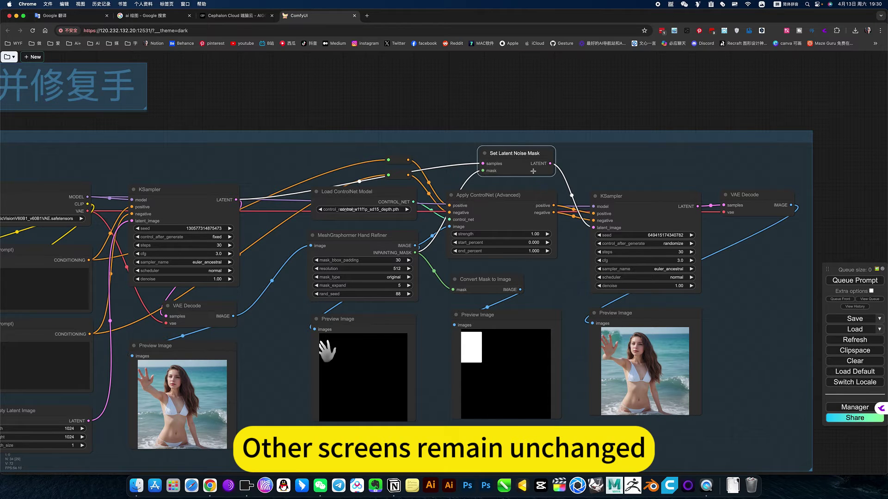
pyautogui.moveTo(533, 161); pyautogui.dragTo(531, 154)
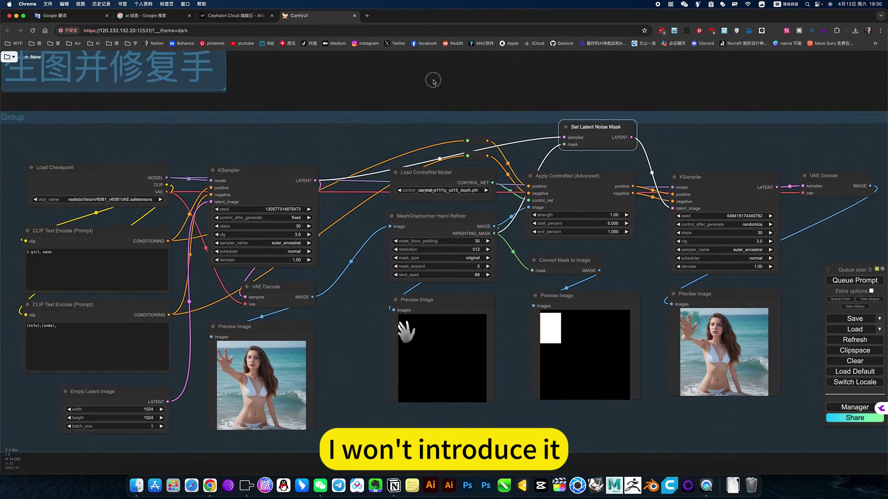
pyautogui.moveTo(326, 102); pyautogui.dragTo(420, 88)
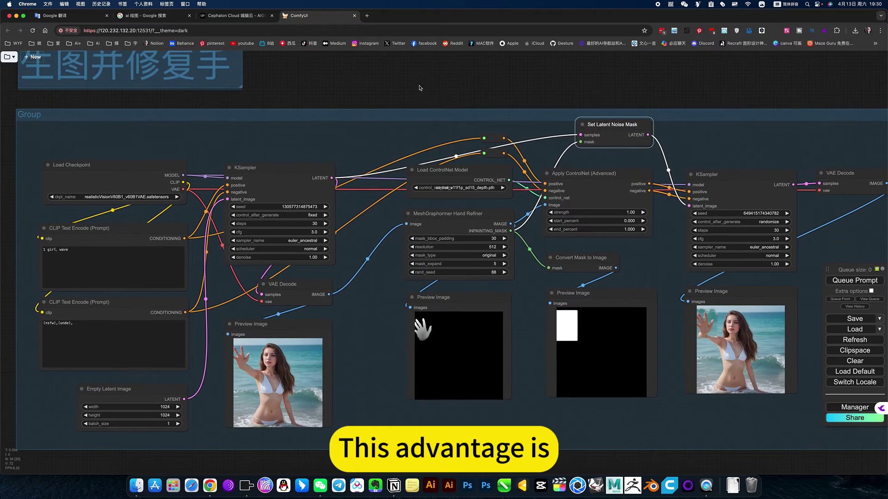
# - Set the first KSampler's control_after_generate to fixed
pyautogui.moveTo(317, 89); pyautogui.dragTo(401, 150)
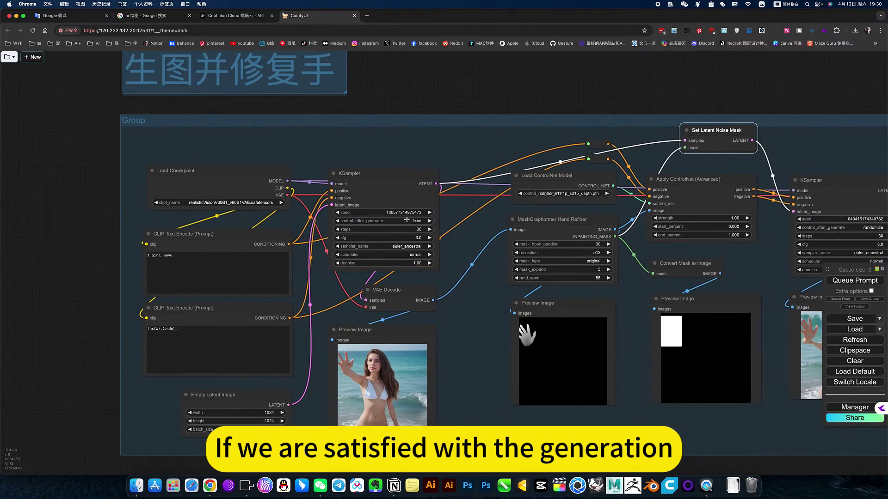
pyautogui.scroll(4, 407, 220)
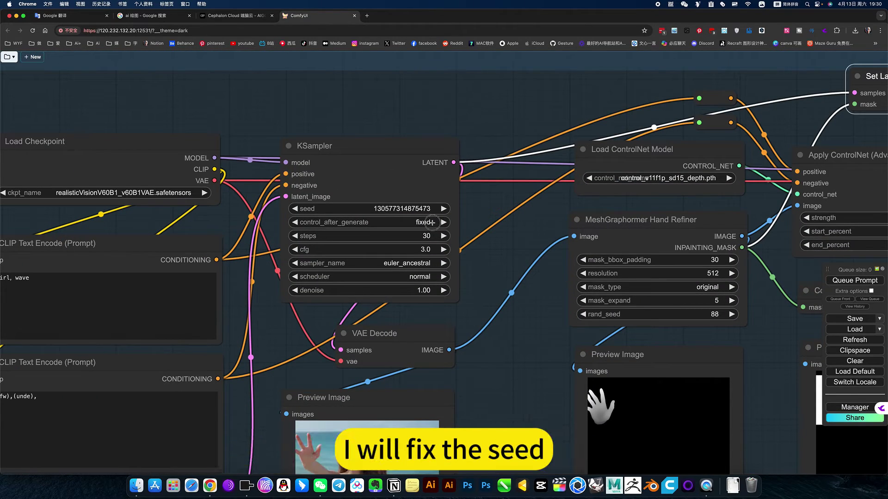
pyautogui.click(432, 222)
pyautogui.click(427, 218)
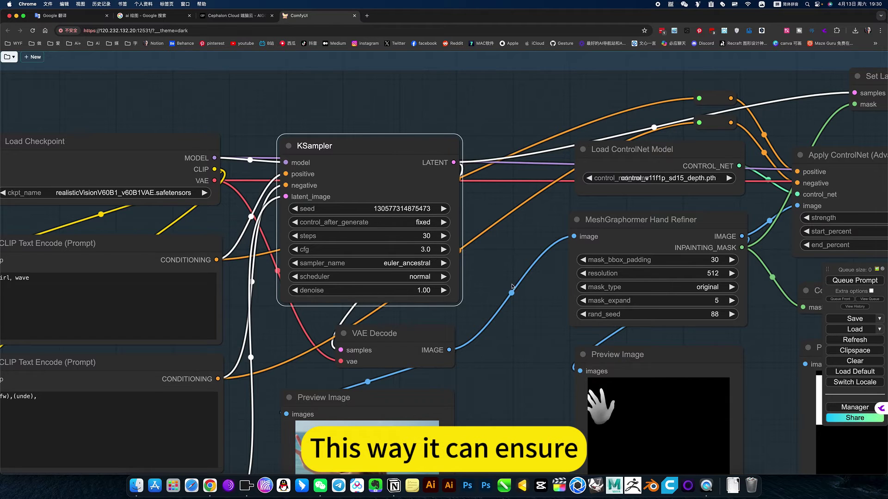
pyautogui.scroll(-5, 710, 143)
pyautogui.moveTo(710, 143); pyautogui.dragTo(493, 115)
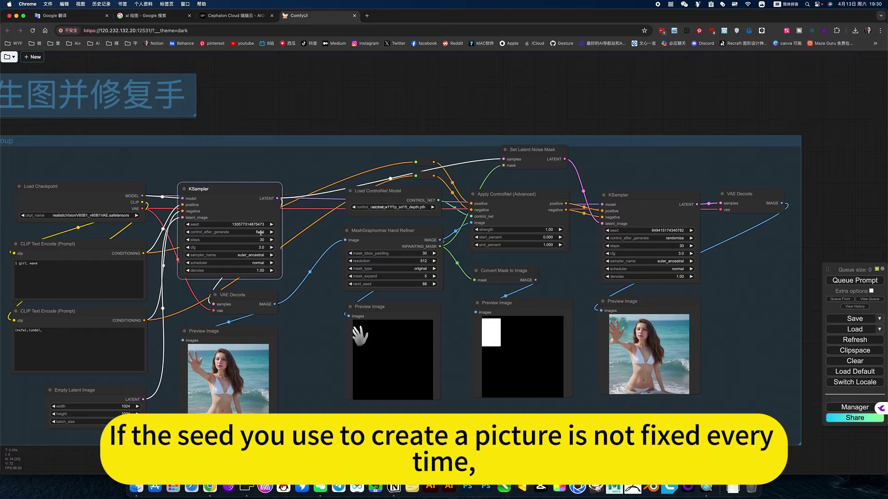
pyautogui.click(261, 232)
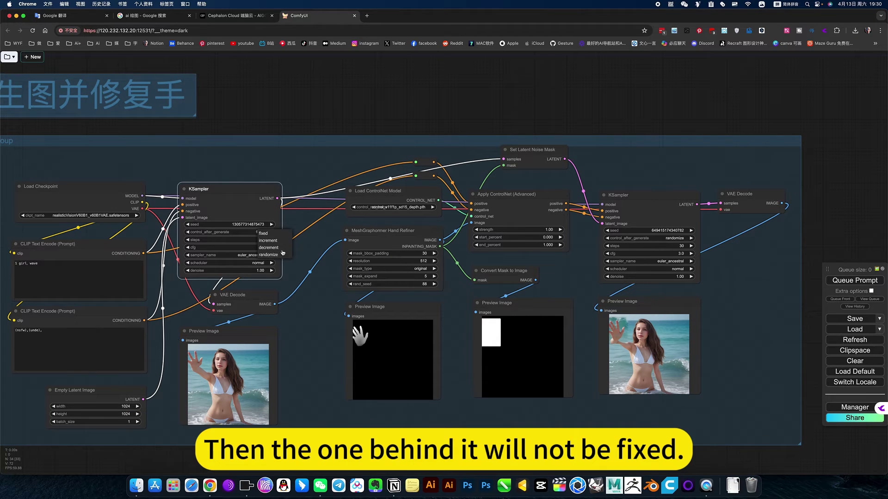
pyautogui.click(373, 87)
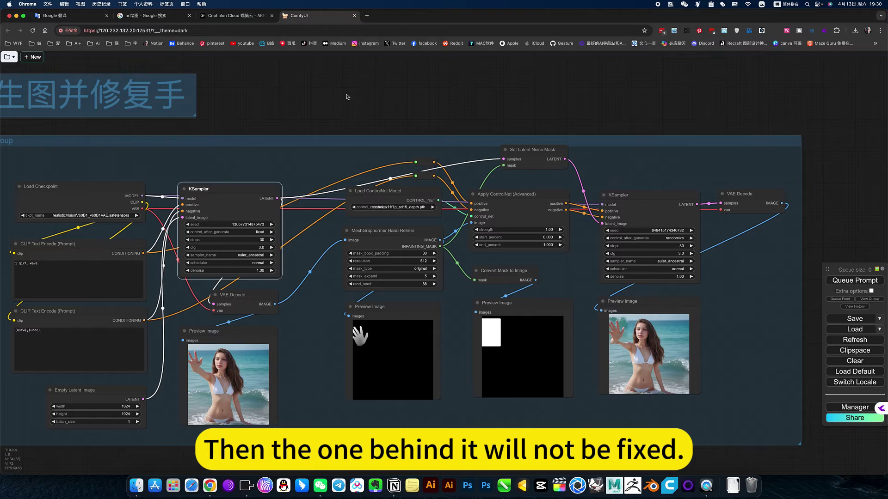
# - Queue the workflow to generate a new girl-in-the-waves picture
pyautogui.moveTo(373, 87); pyautogui.dragTo(464, 75)
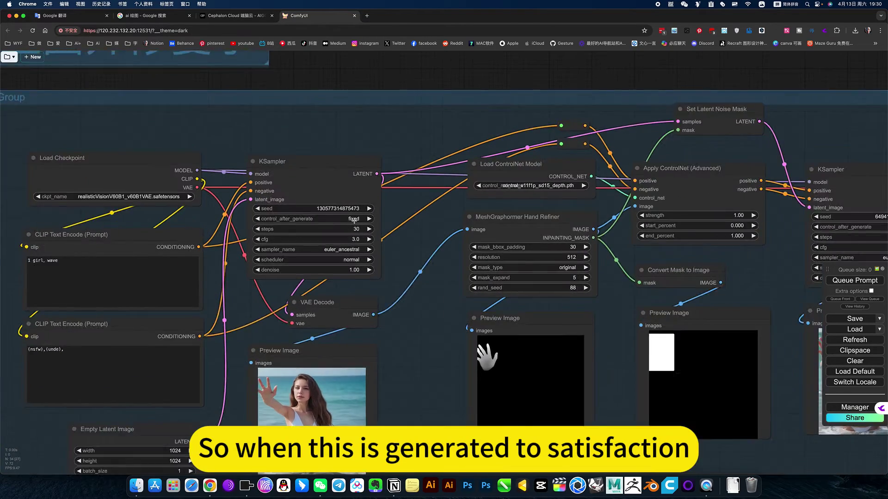
pyautogui.scroll(3, 354, 220)
pyautogui.scroll(3, 354, 219)
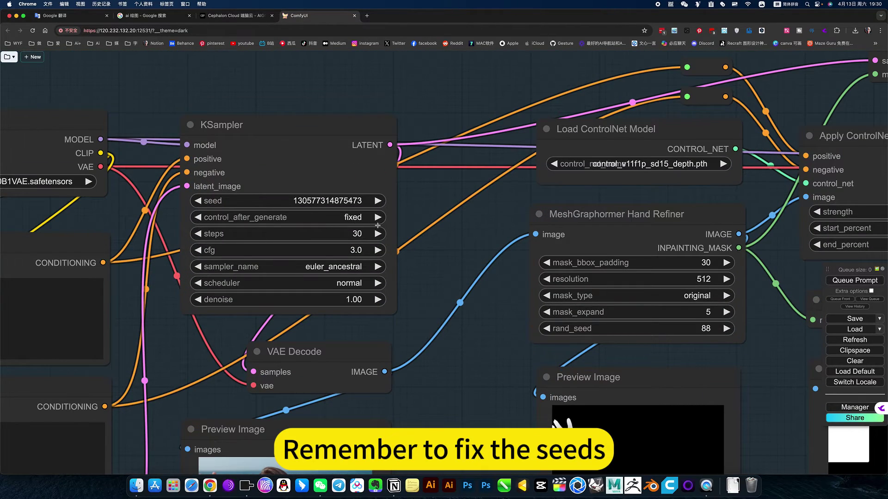
pyautogui.scroll(-3, 417, 261)
pyautogui.scroll(-3, 444, 312)
pyautogui.moveTo(456, 393); pyautogui.dragTo(471, 291)
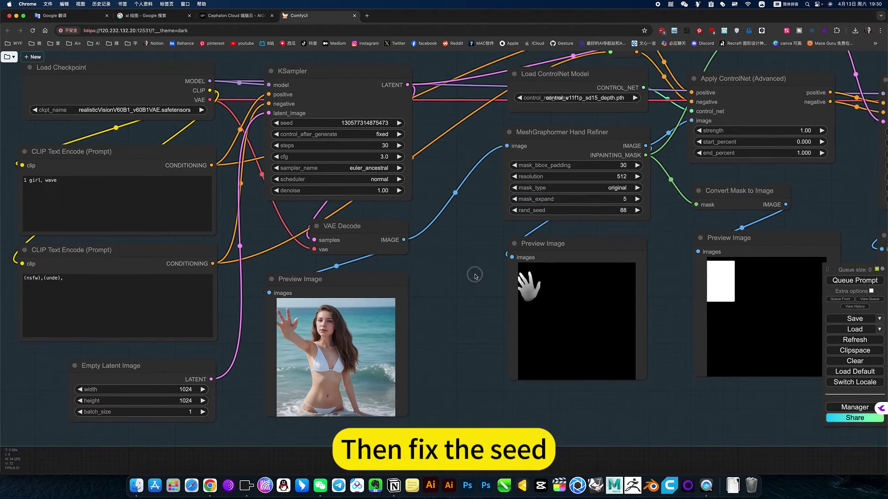
pyautogui.scroll(5, 472, 291)
pyautogui.click(855, 280)
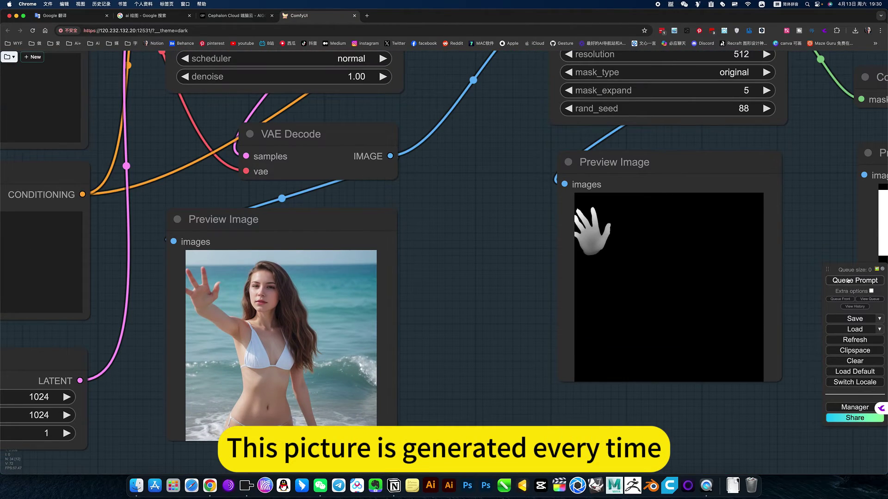
pyautogui.scroll(-5, 359, 336)
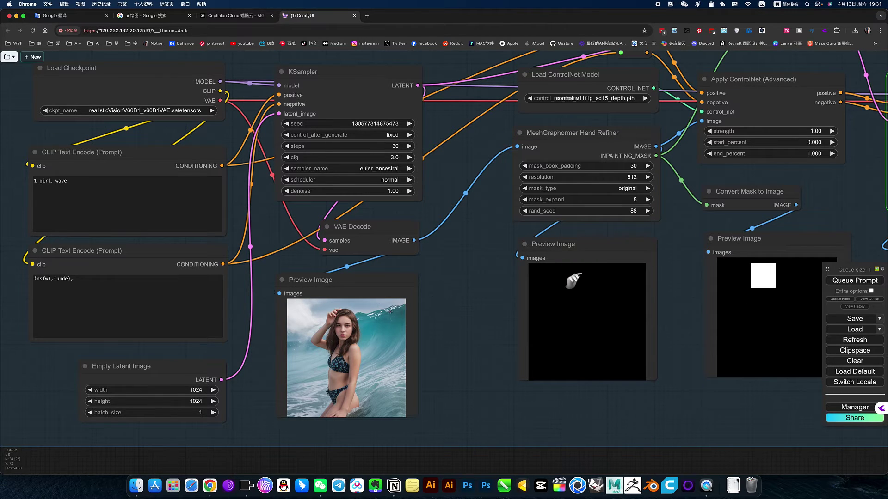
# - Queue the workflow again and pan to the repair KSampler's Preview Image
pyautogui.moveTo(444, 287); pyautogui.dragTo(414, 291)
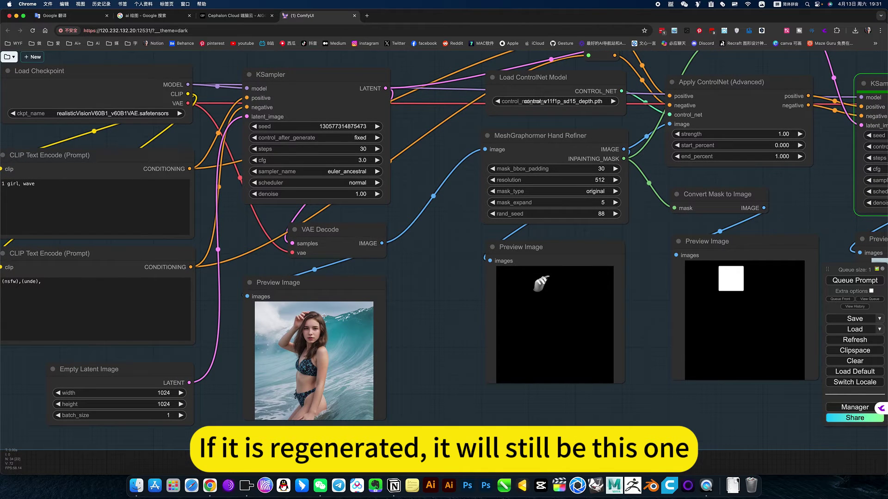
pyautogui.click(854, 281)
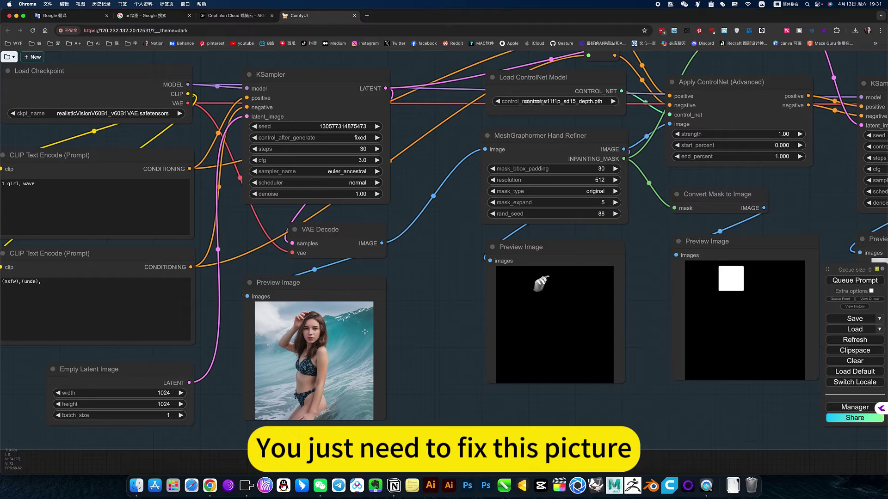
pyautogui.moveTo(431, 327); pyautogui.dragTo(199, 336)
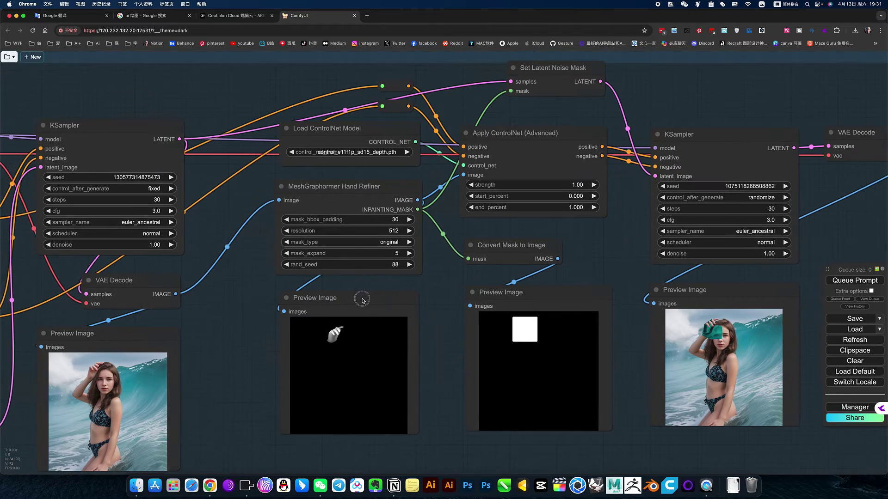
pyautogui.moveTo(470, 235); pyautogui.dragTo(335, 291)
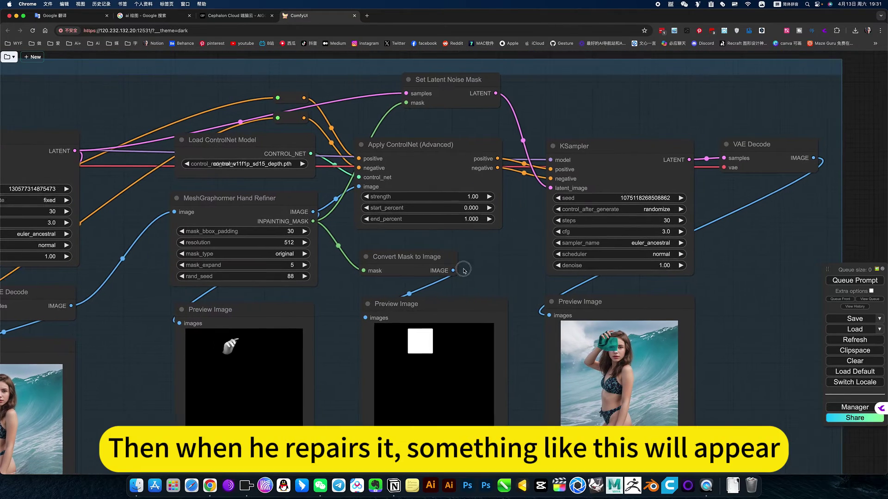
pyautogui.moveTo(464, 270); pyautogui.dragTo(416, 270)
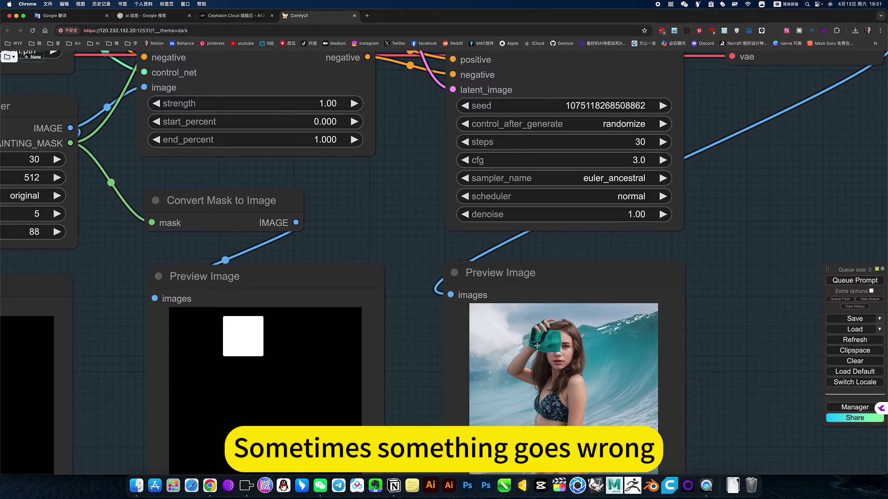
pyautogui.scroll(-2, 727, 292)
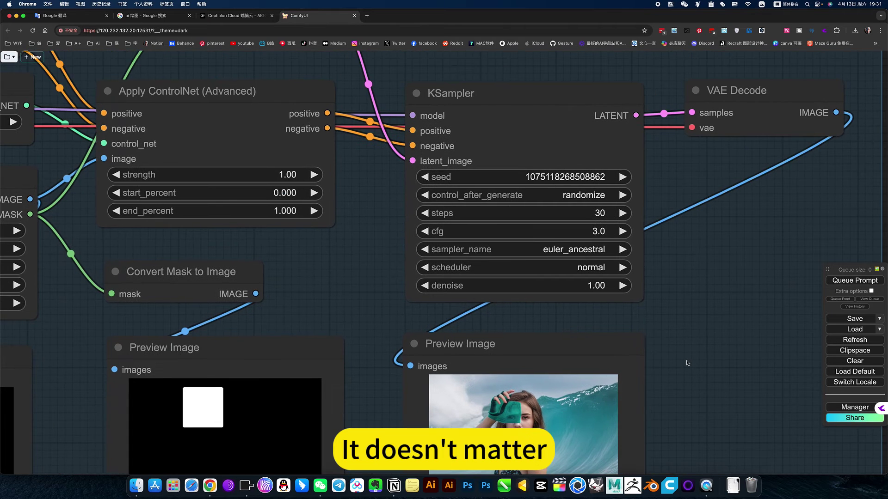
pyautogui.scroll(-2, 635, 254)
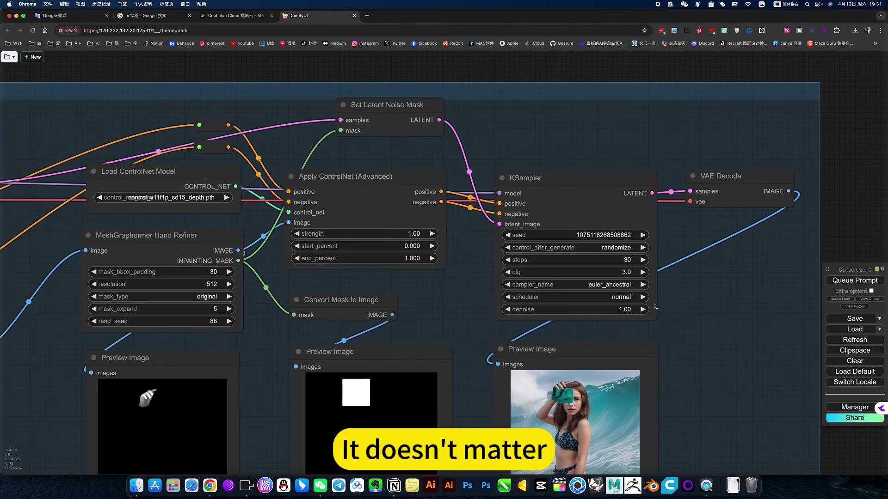
# - Set the repair KSampler's control_after_generate to randomize and queue the workflow twice
pyautogui.click(619, 247)
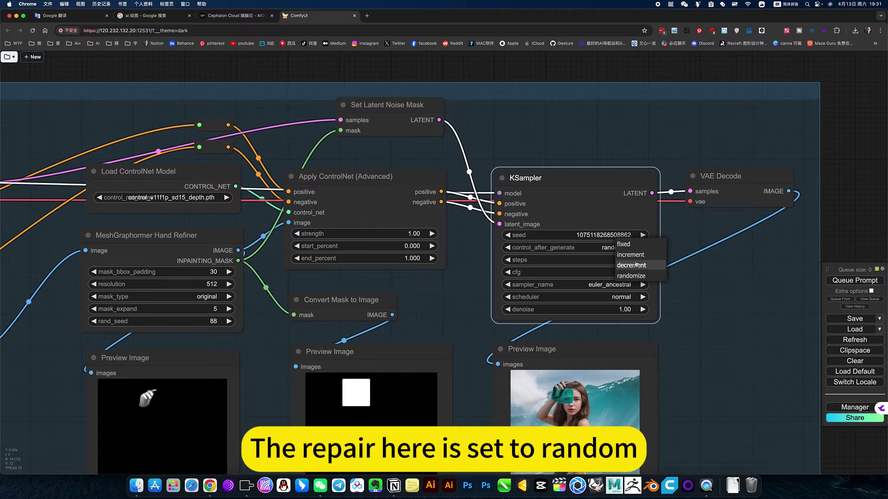
pyautogui.click(631, 275)
pyautogui.moveTo(684, 258); pyautogui.dragTo(626, 312)
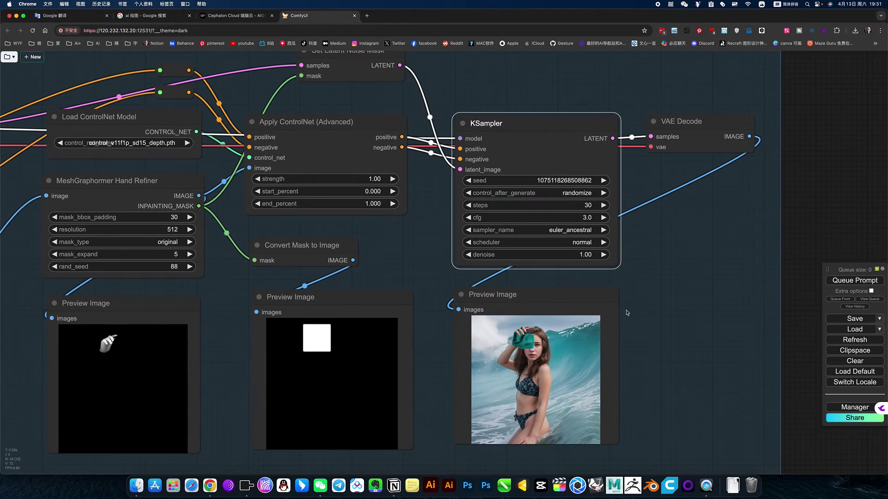
pyautogui.click(855, 280)
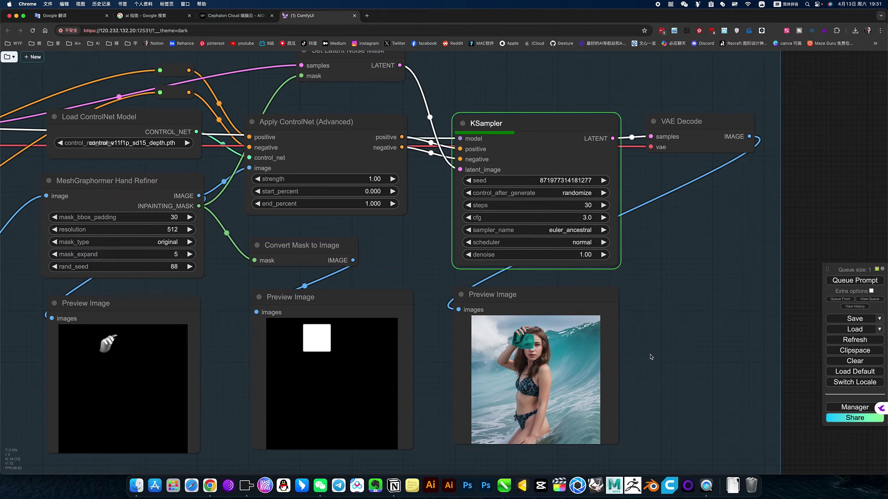
pyautogui.scroll(-5, 651, 357)
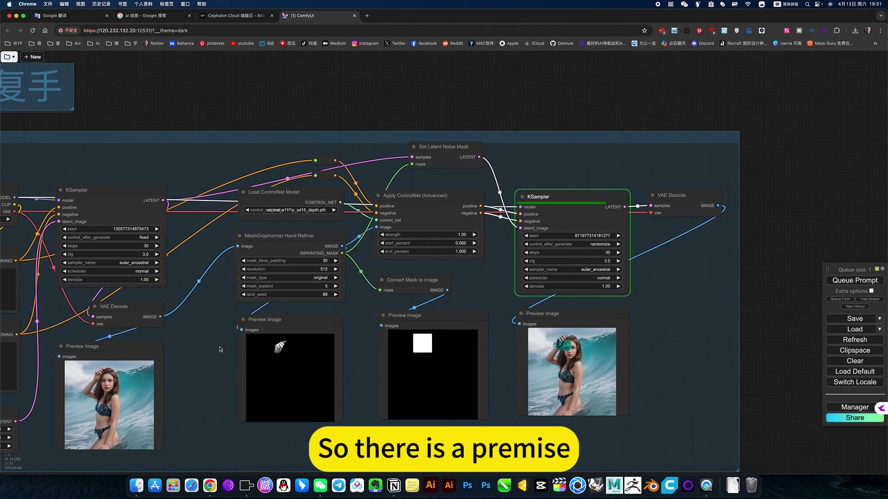
pyautogui.scroll(3, 421, 334)
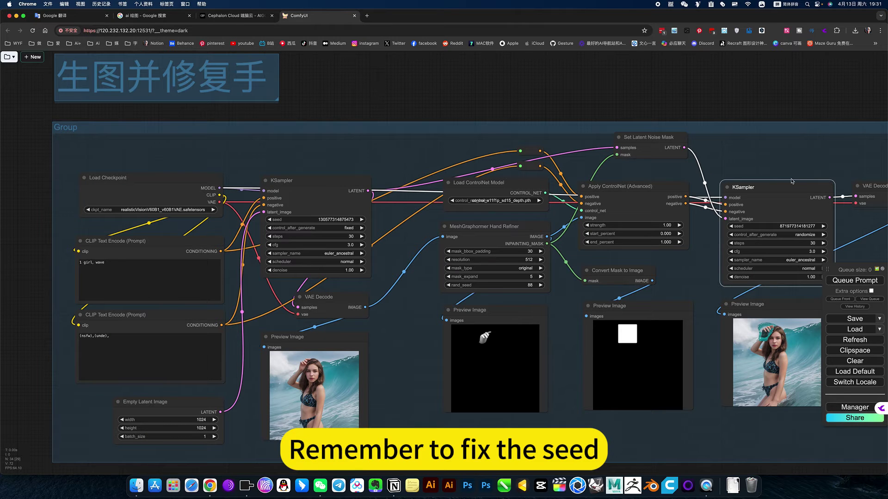
pyautogui.moveTo(784, 179); pyautogui.dragTo(694, 177)
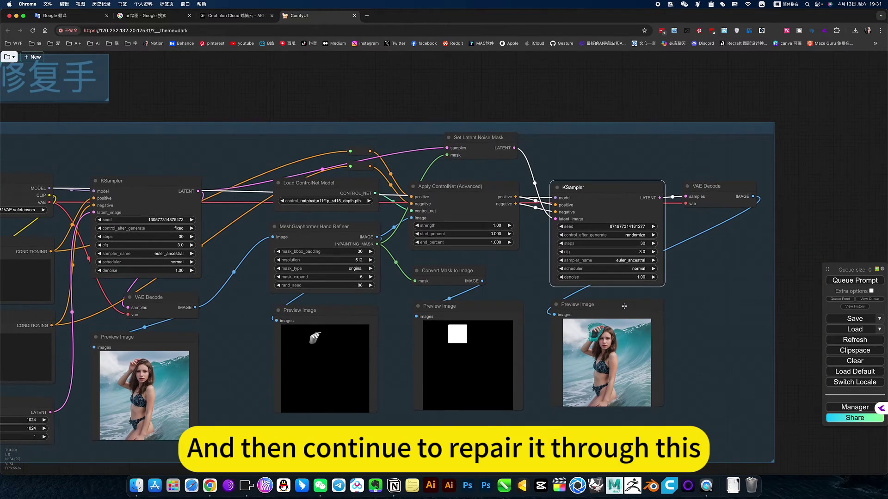
pyautogui.scroll(5, 787, 200)
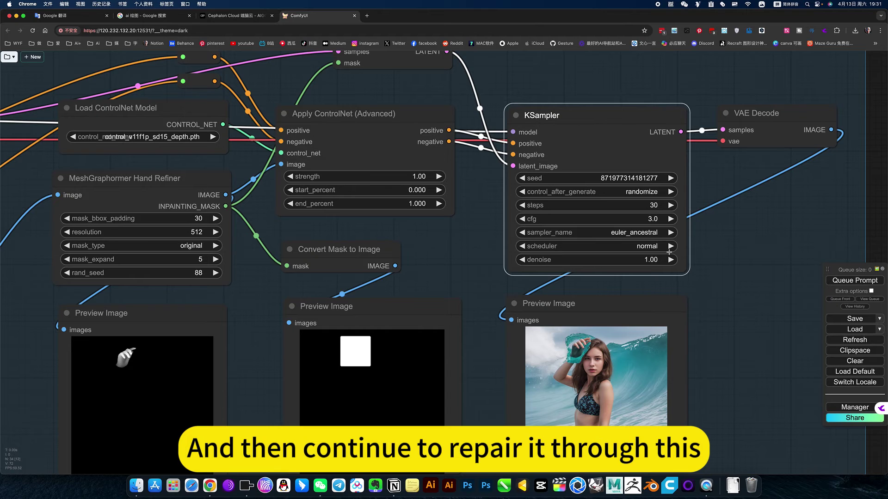
pyautogui.click(854, 280)
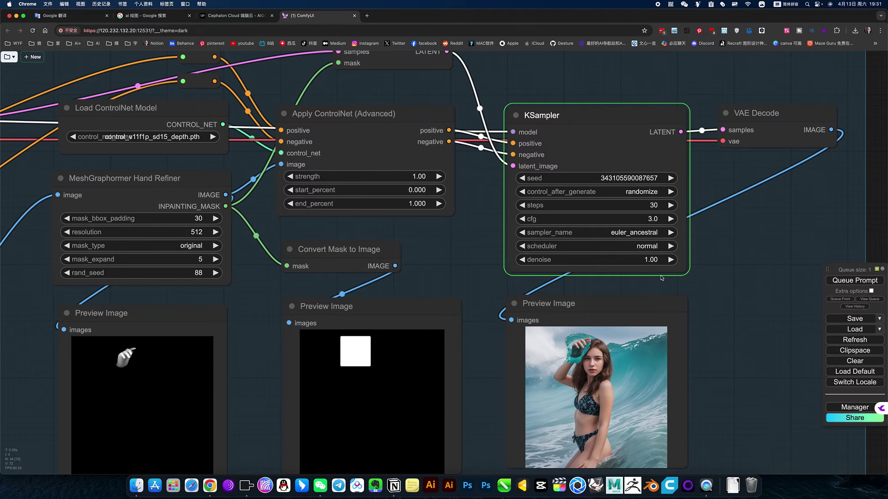
pyautogui.scroll(-5, 693, 260)
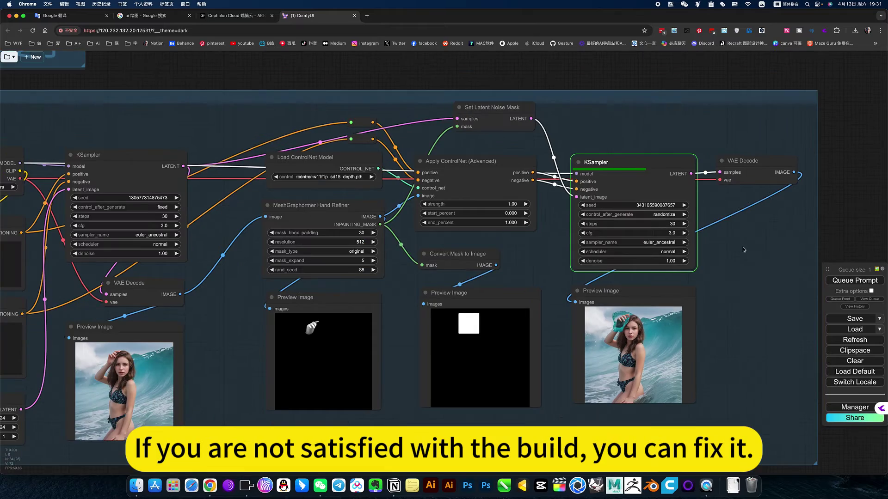
pyautogui.scroll(-3, 743, 249)
pyautogui.scroll(5, 693, 284)
pyautogui.scroll(-3, 687, 303)
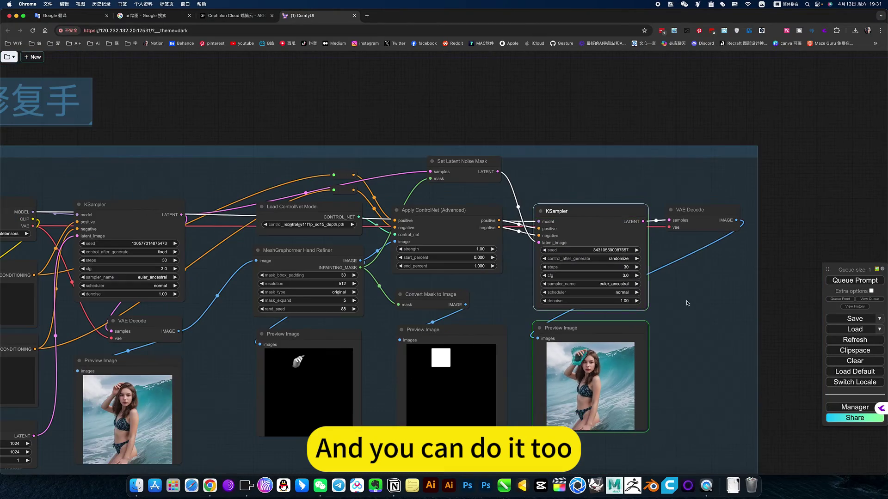
# - Pan around the graph from the repair sampler back to the checkpoint loader
pyautogui.moveTo(599, 320); pyautogui.dragTo(687, 303)
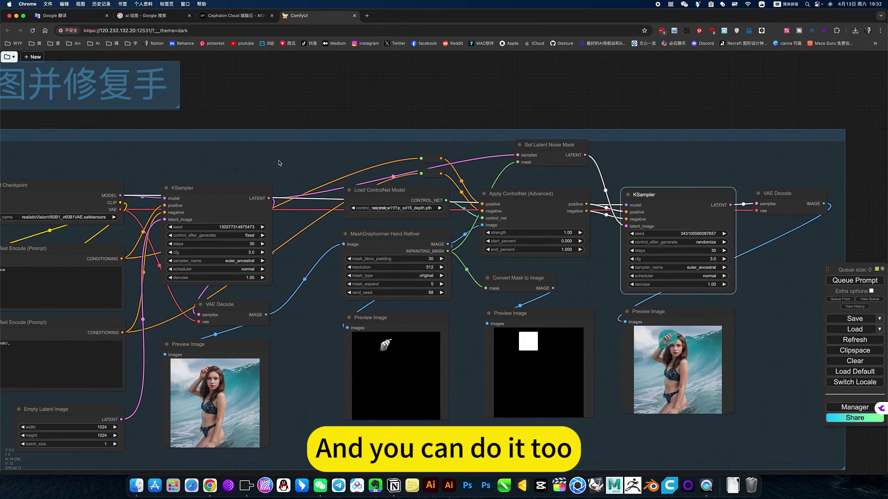
pyautogui.scroll(3, 280, 163)
pyautogui.scroll(3, 208, 194)
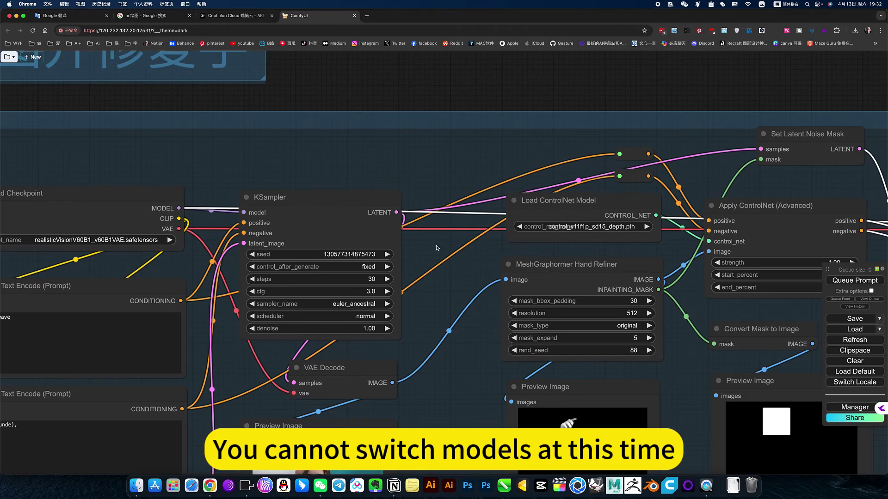
pyautogui.moveTo(437, 292); pyautogui.dragTo(450, 211)
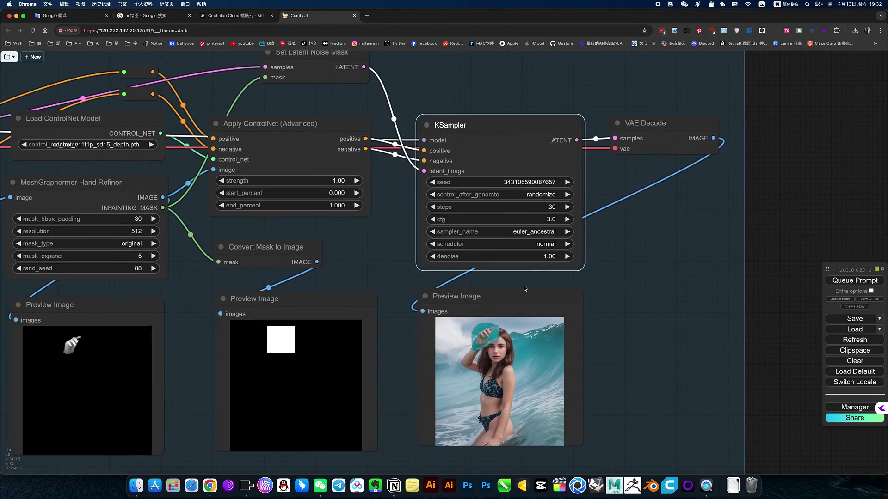
pyautogui.scroll(-3, 523, 287)
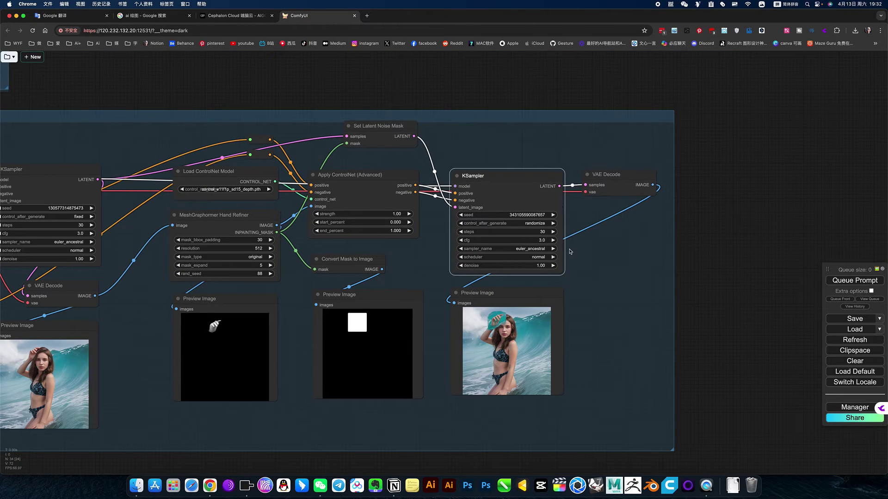
pyautogui.moveTo(610, 278); pyautogui.dragTo(723, 271)
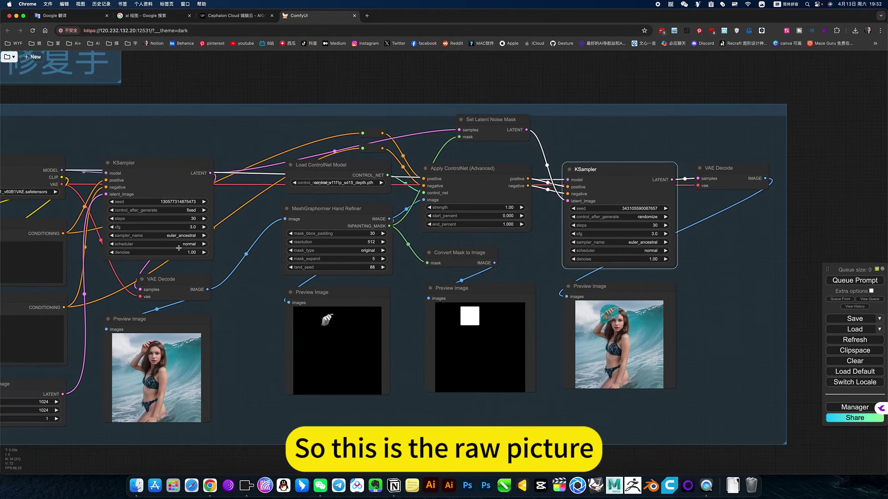
pyautogui.moveTo(191, 199); pyautogui.dragTo(300, 185)
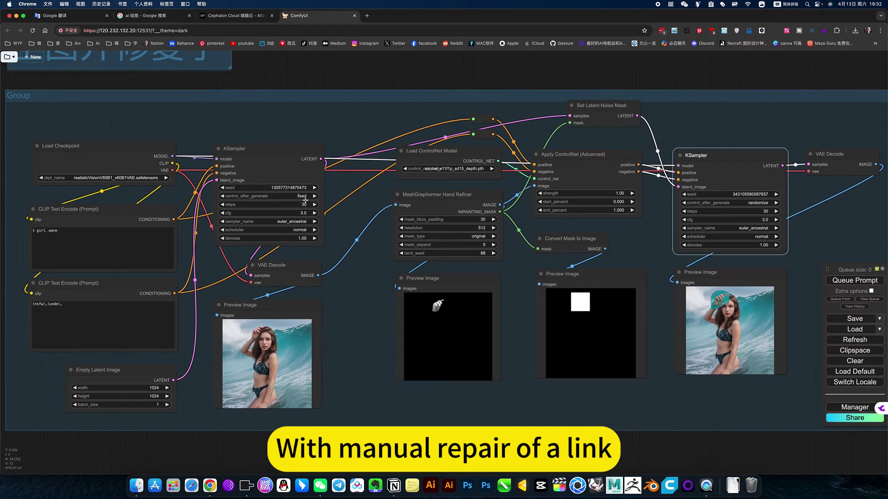
pyautogui.moveTo(352, 286); pyautogui.dragTo(351, 291)
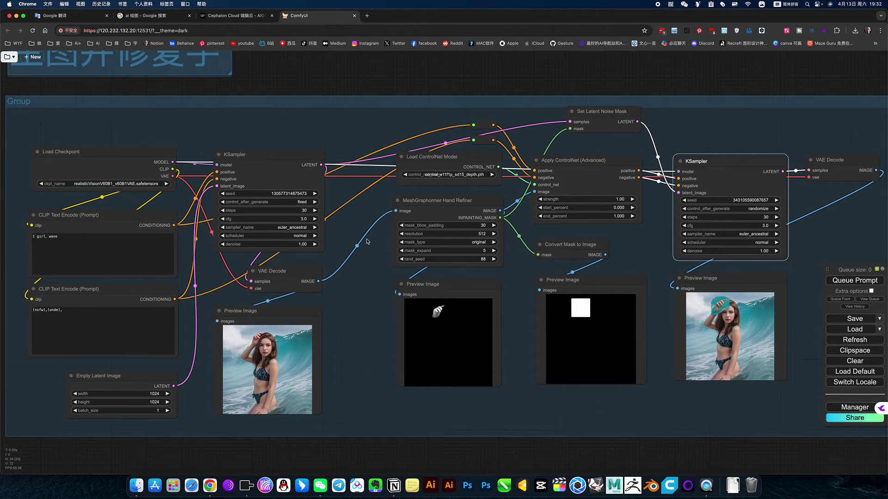
pyautogui.scroll(3, 801, 217)
pyautogui.scroll(4, 694, 235)
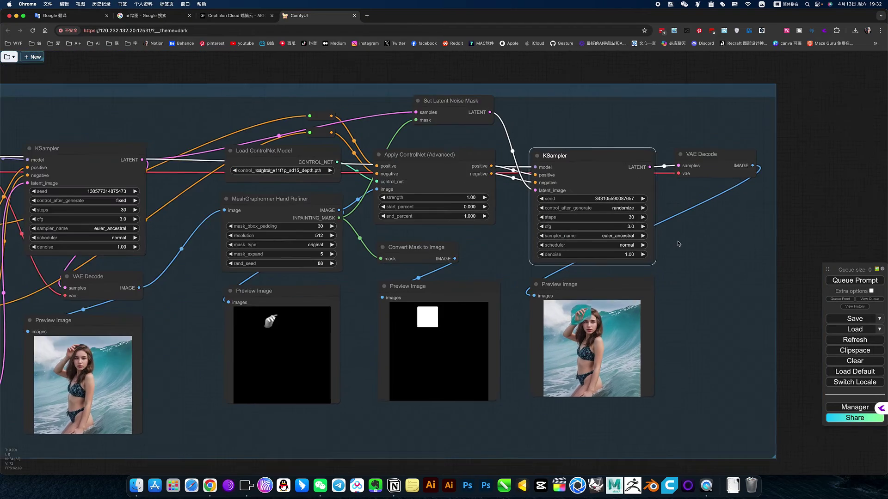
pyautogui.scroll(3, 669, 257)
# - Set the repair KSampler to euler with cfg 2.5, queuing a run after each change
pyautogui.moveTo(670, 257); pyautogui.dragTo(673, 233)
pyautogui.click(593, 208)
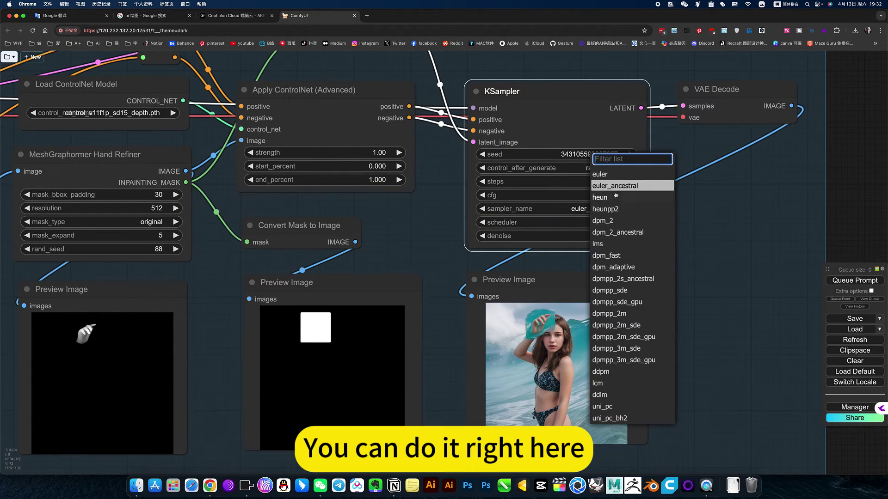
pyautogui.click(600, 173)
pyautogui.click(855, 280)
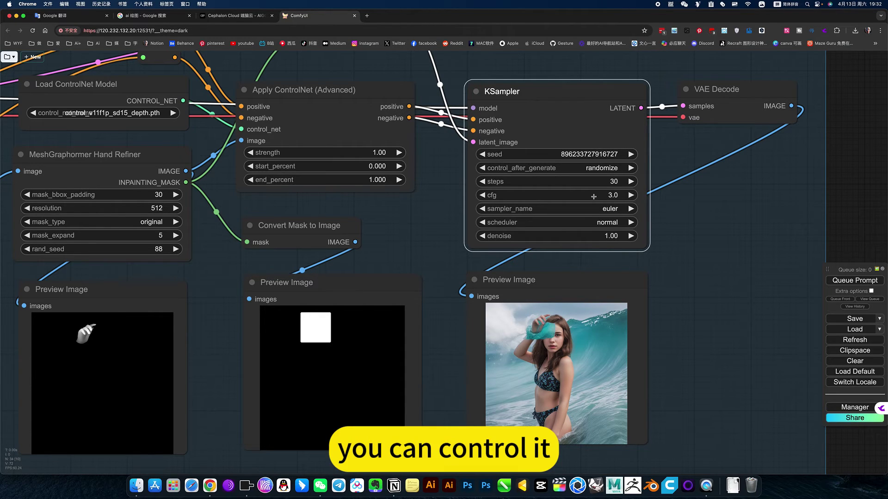
pyautogui.click(483, 195)
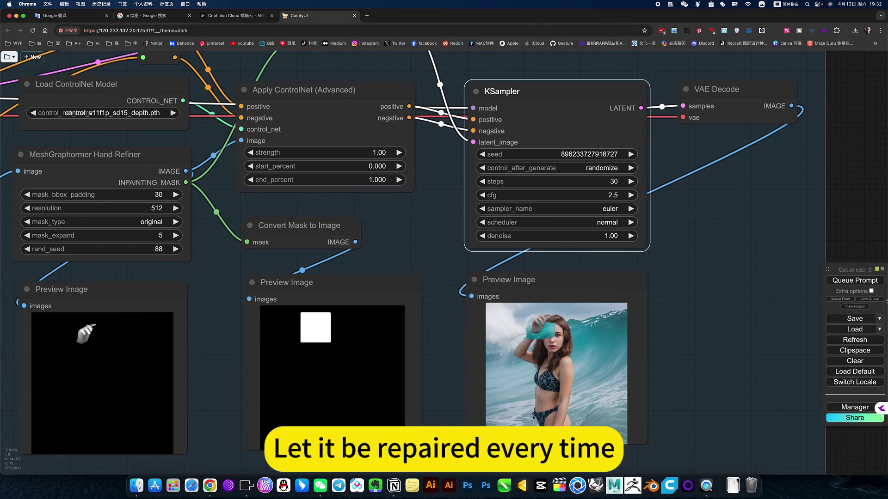
pyautogui.click(855, 281)
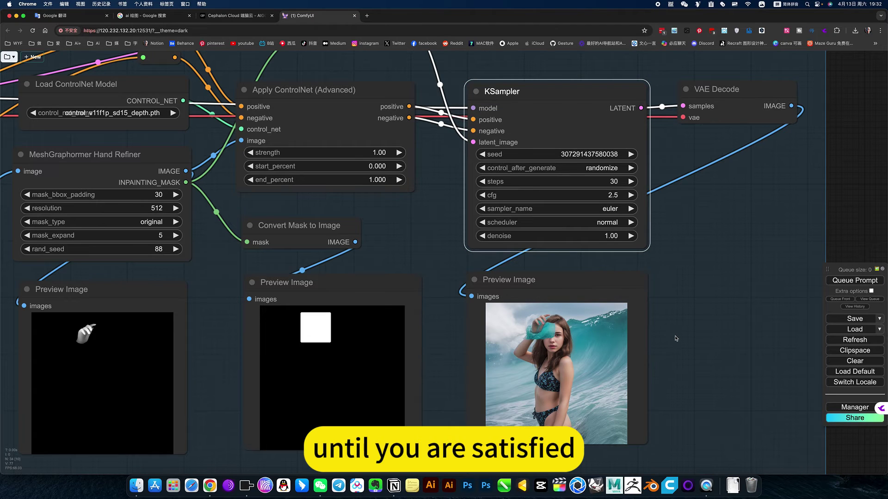
pyautogui.moveTo(687, 296); pyautogui.dragTo(688, 311)
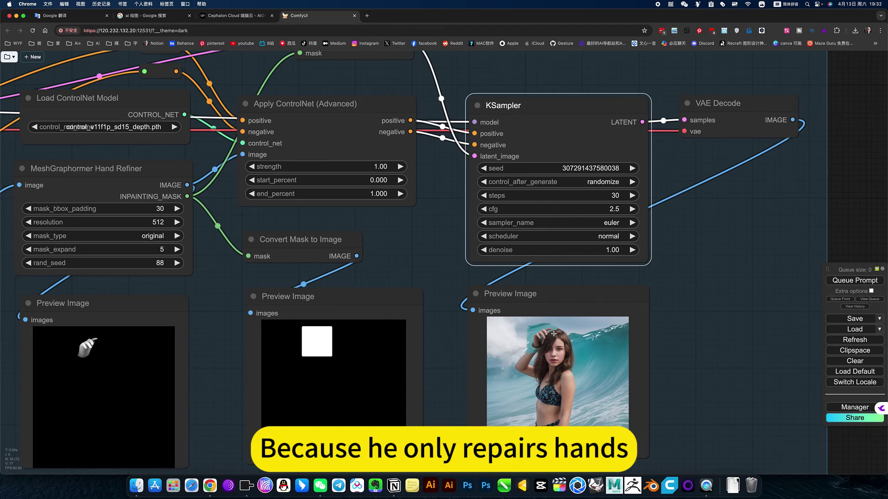
pyautogui.scroll(6, 552, 335)
pyautogui.scroll(4, 552, 335)
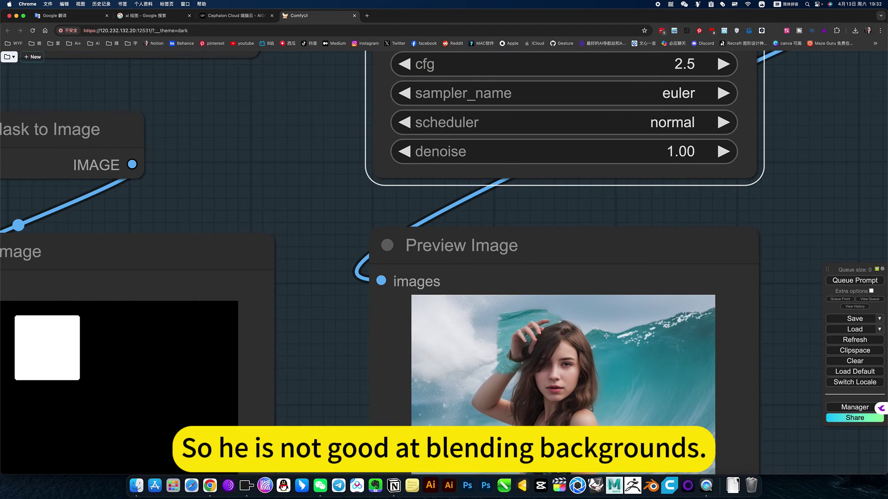
pyautogui.scroll(-5, 604, 336)
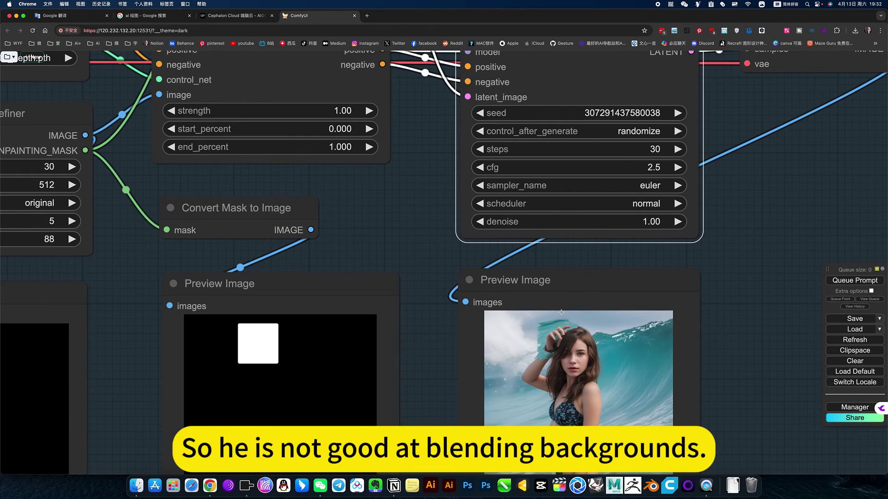
pyautogui.scroll(-5, 624, 218)
# - Switch the repair KSampler to euler_ancestral and queue two more repair runs
pyautogui.moveTo(659, 211); pyautogui.dragTo(624, 218)
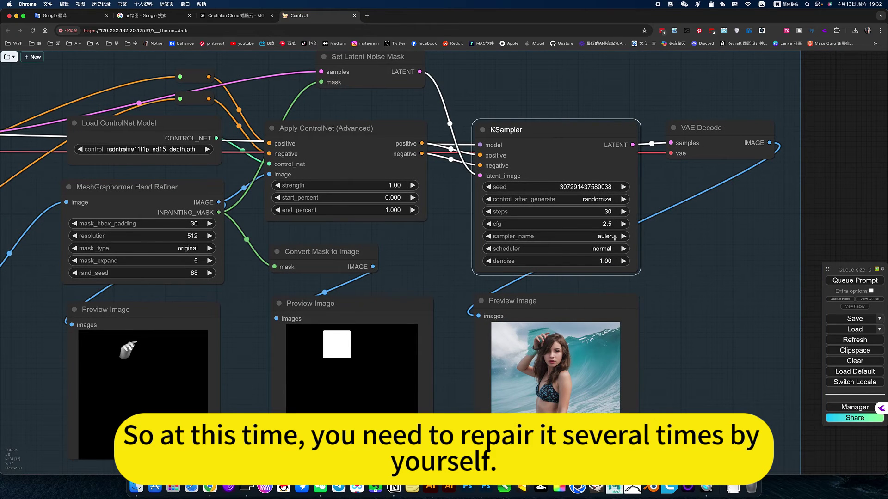
pyautogui.click(617, 237)
pyautogui.click(621, 222)
pyautogui.click(855, 281)
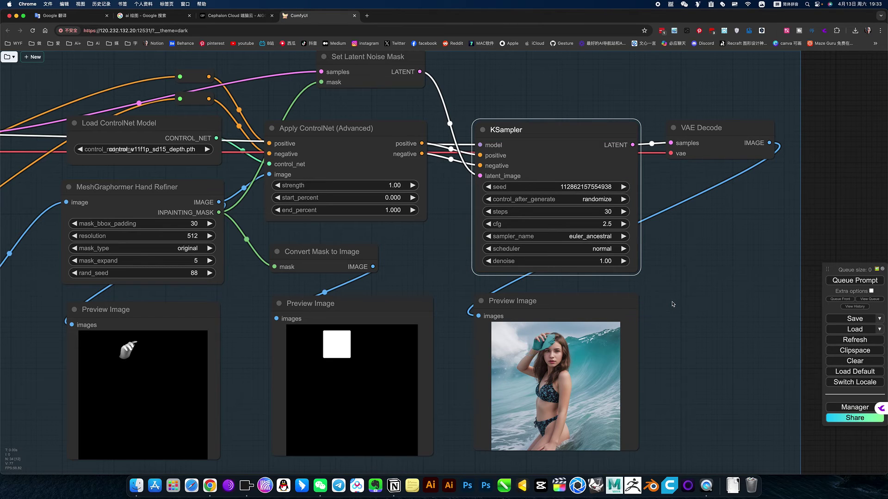
pyautogui.click(852, 280)
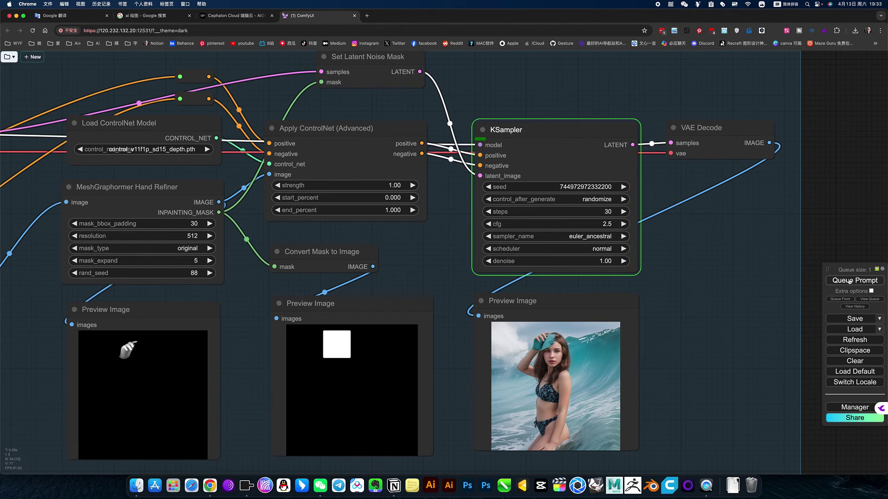
pyautogui.moveTo(713, 293); pyautogui.dragTo(684, 275)
pyautogui.scroll(3, 683, 274)
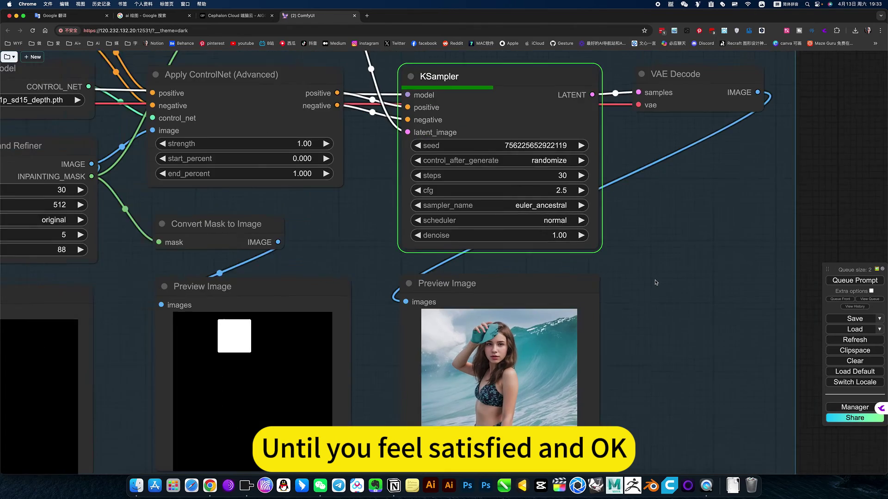
pyautogui.scroll(-3, 540, 246)
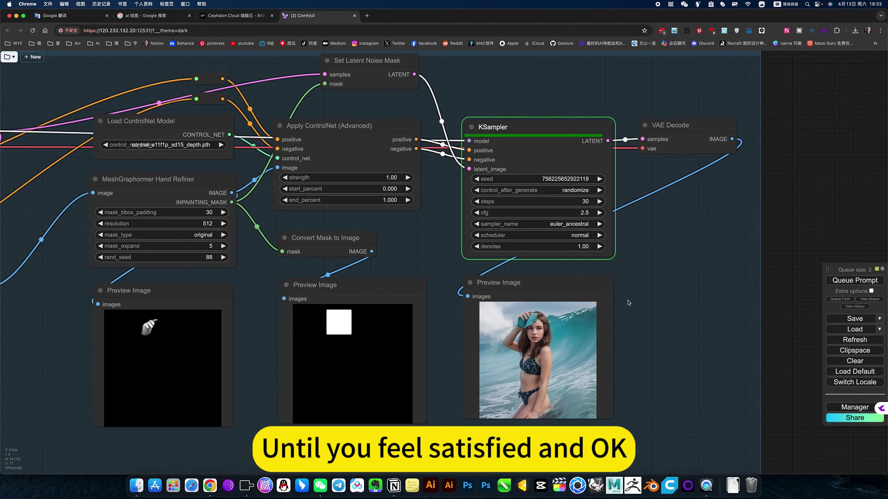
pyautogui.moveTo(627, 312); pyautogui.dragTo(648, 304)
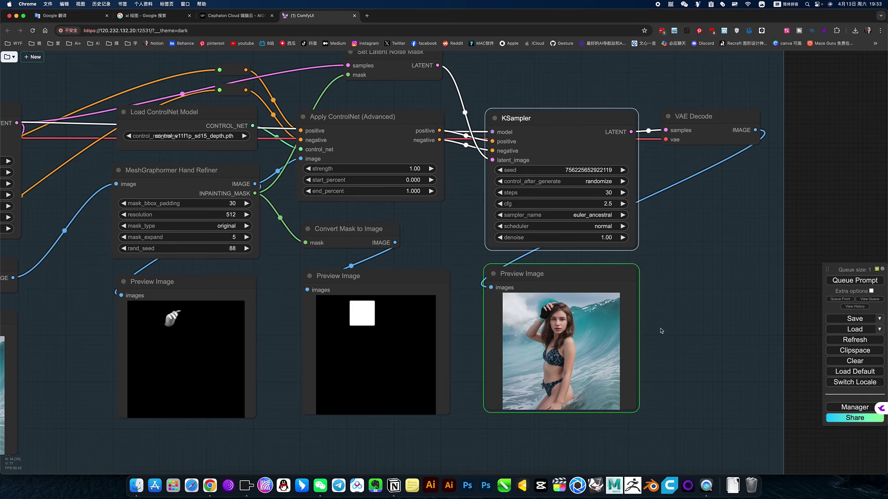
# - Set the hand refiner's mask_type to based_on_depth (via tight_bboxes) and queue the workflow
pyautogui.moveTo(470, 322); pyautogui.dragTo(616, 307)
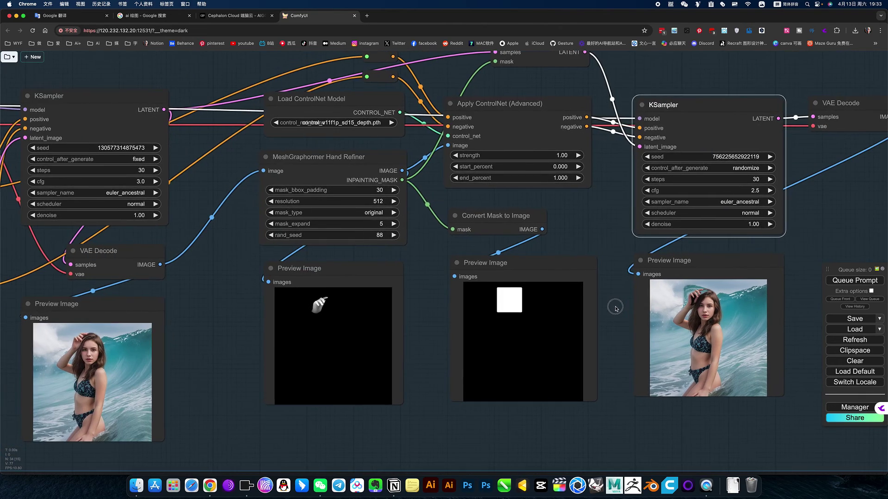
pyautogui.scroll(4, 615, 308)
pyautogui.scroll(4, 615, 307)
pyautogui.scroll(3, 615, 307)
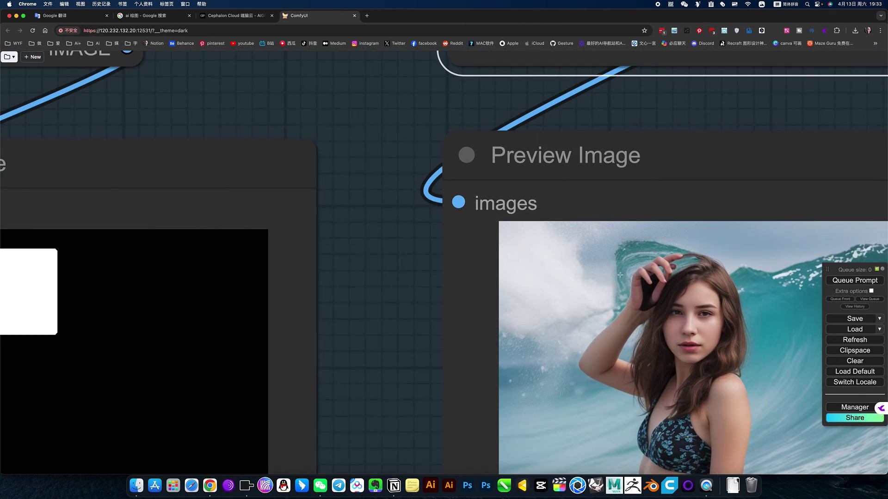
pyautogui.scroll(-4, 619, 275)
pyautogui.scroll(-3, 619, 275)
pyautogui.moveTo(466, 303); pyautogui.dragTo(605, 289)
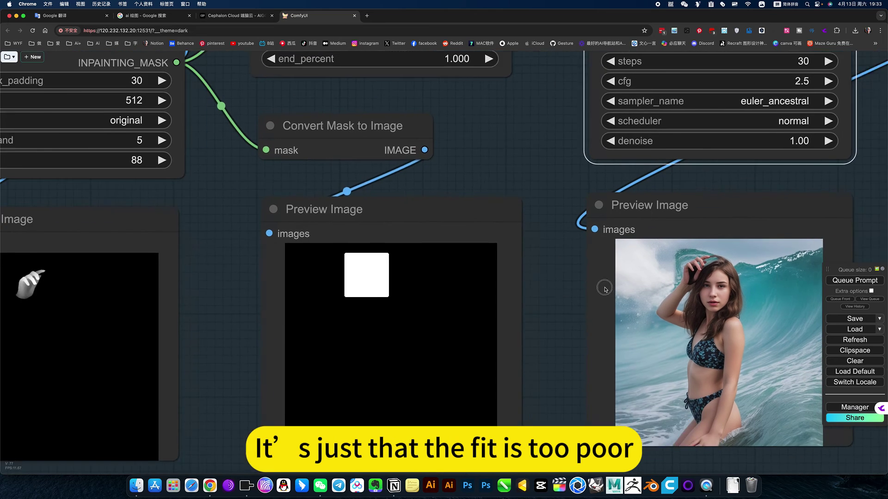
pyautogui.moveTo(430, 277); pyautogui.dragTo(399, 148)
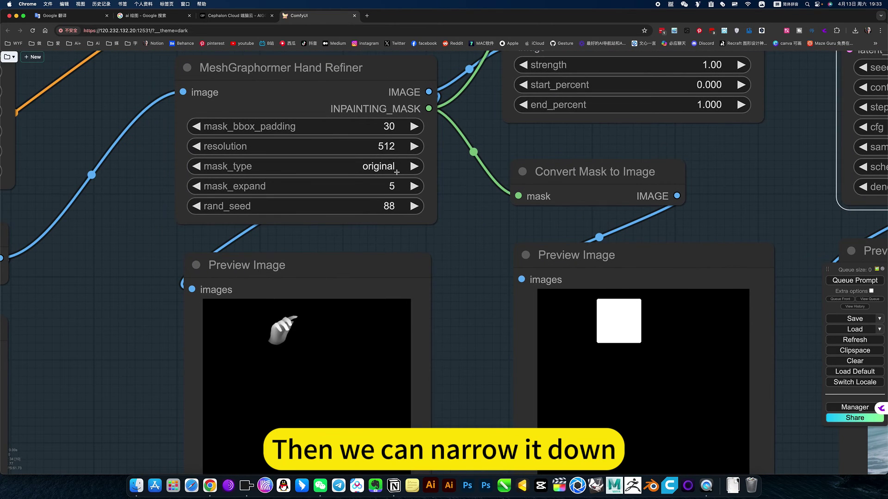
pyautogui.click(379, 167)
pyautogui.click(400, 179)
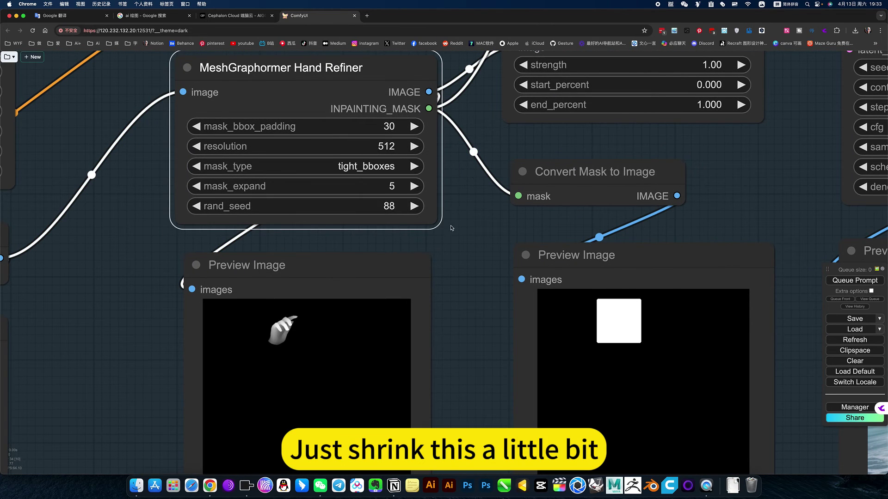
pyautogui.click(385, 168)
pyautogui.click(398, 155)
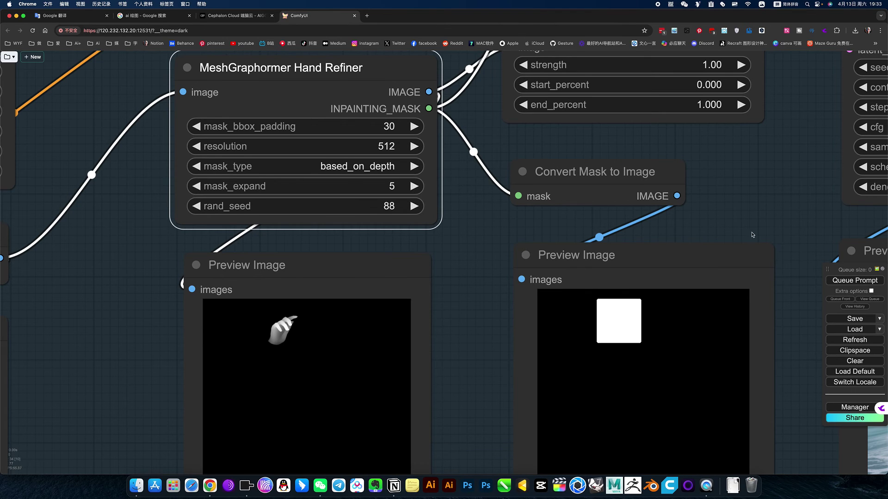
pyautogui.moveTo(755, 215); pyautogui.dragTo(477, 199)
pyautogui.click(855, 280)
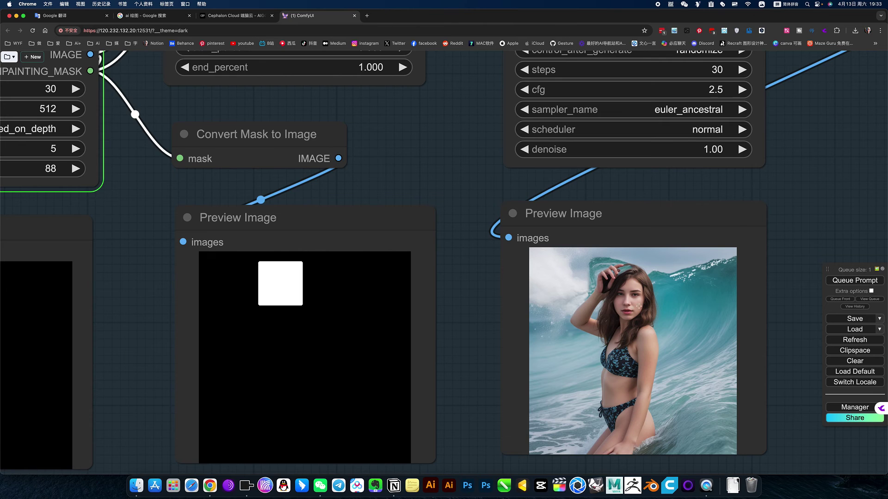
pyautogui.scroll(-3, 497, 287)
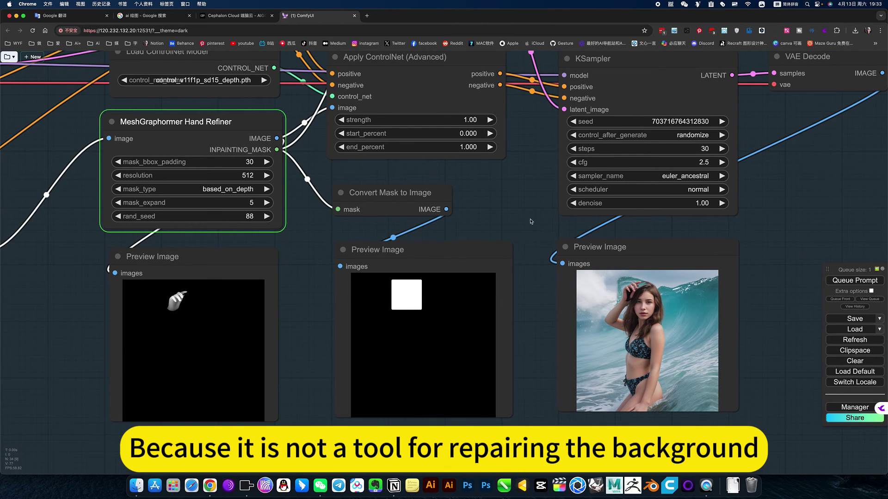
pyautogui.moveTo(523, 221); pyautogui.dragTo(513, 231)
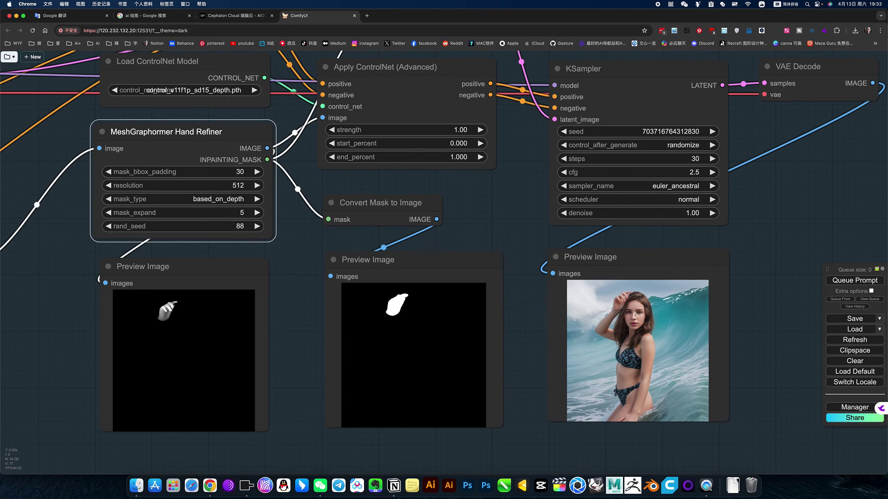
pyautogui.scroll(5, 538, 325)
pyautogui.scroll(5, 541, 319)
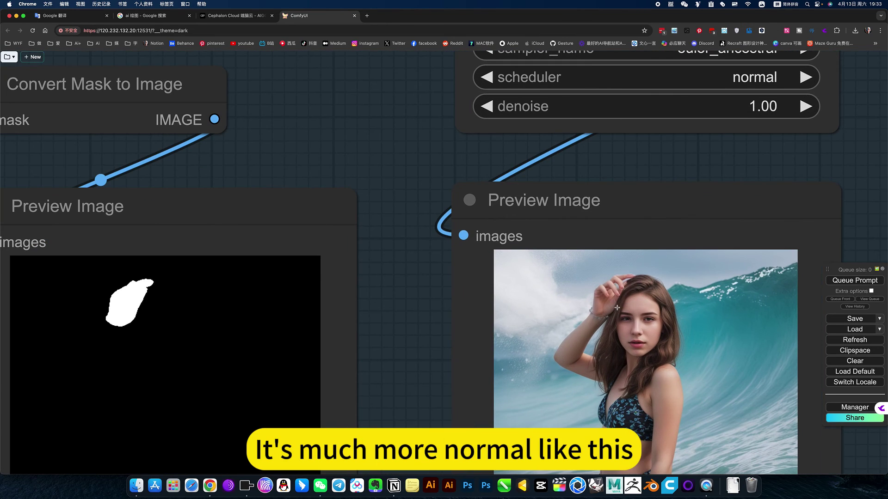
pyautogui.scroll(-3, 618, 309)
pyautogui.scroll(-4, 617, 308)
pyautogui.scroll(-4, 617, 308)
# - Set the repair KSampler to 60 steps and queue a fresh generation of the repaired portrait
pyautogui.hotkey('ctrl', 'Return')
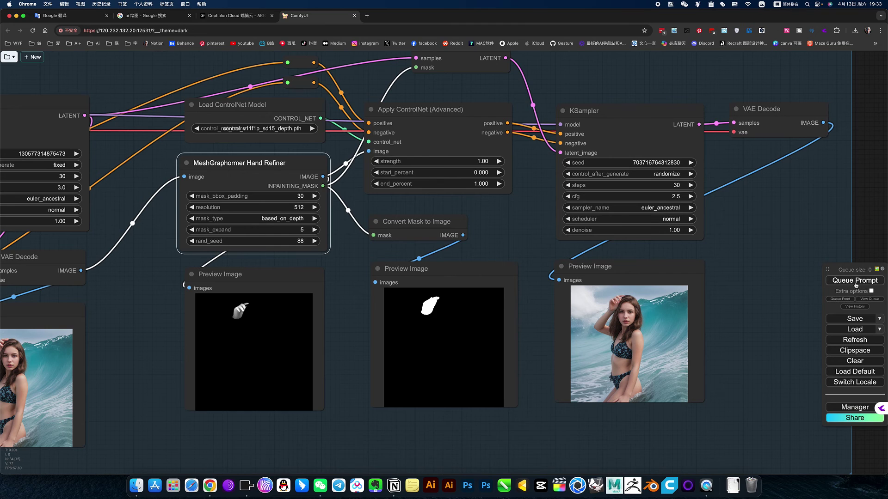
pyautogui.doubleClick(675, 185)
pyautogui.write('6')
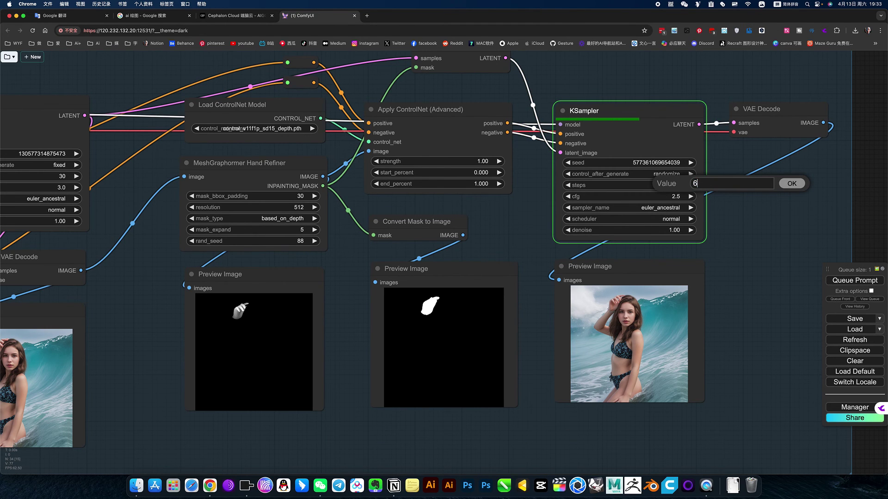
pyautogui.write('0')
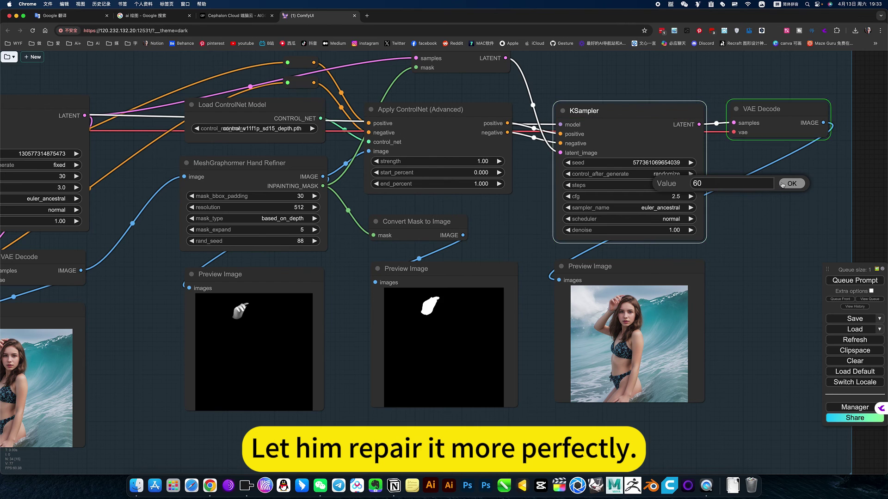
pyautogui.press('Return')
pyautogui.moveTo(750, 247); pyautogui.dragTo(738, 254)
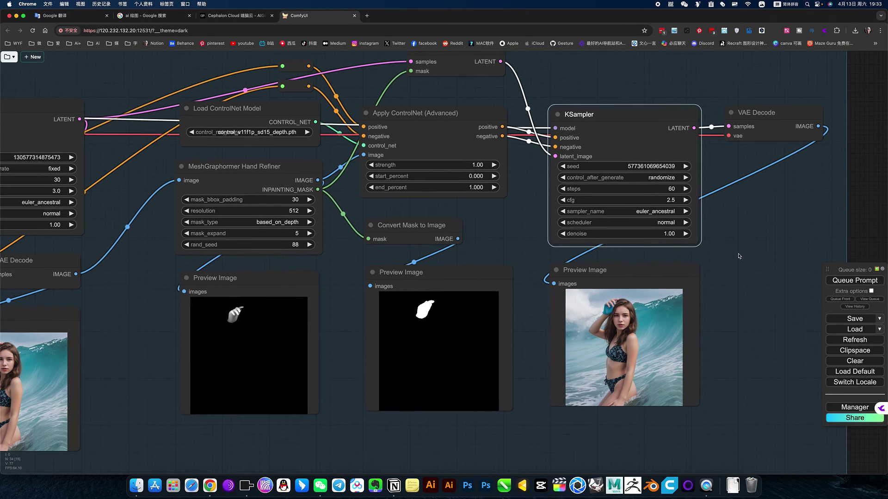
pyautogui.click(855, 280)
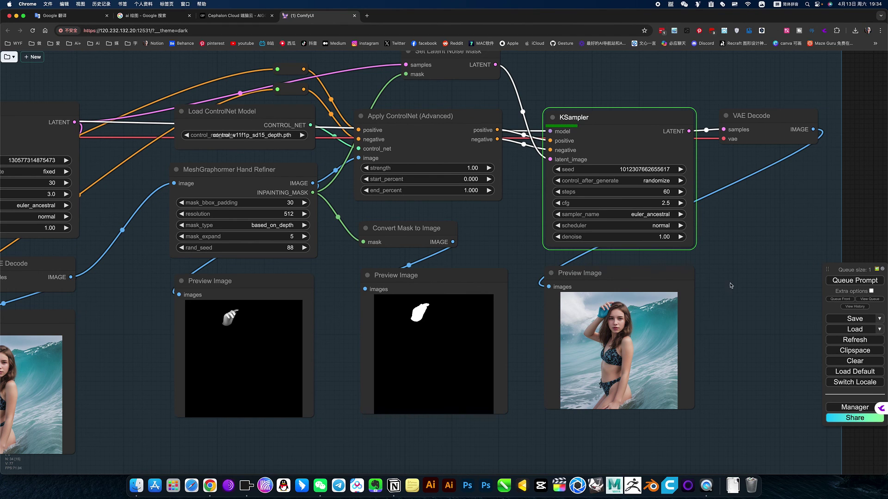
# - Review the depth-mask node's mask type options and leave them unchanged
pyautogui.click(251, 226)
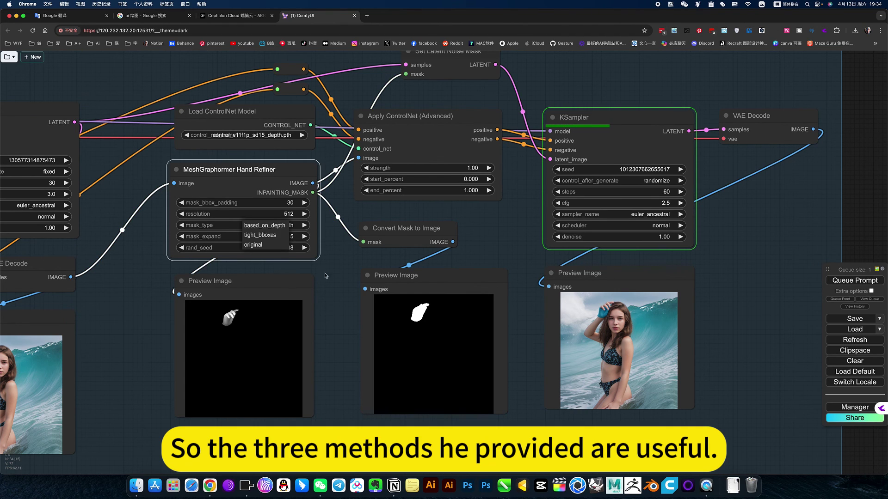
pyautogui.click(340, 275)
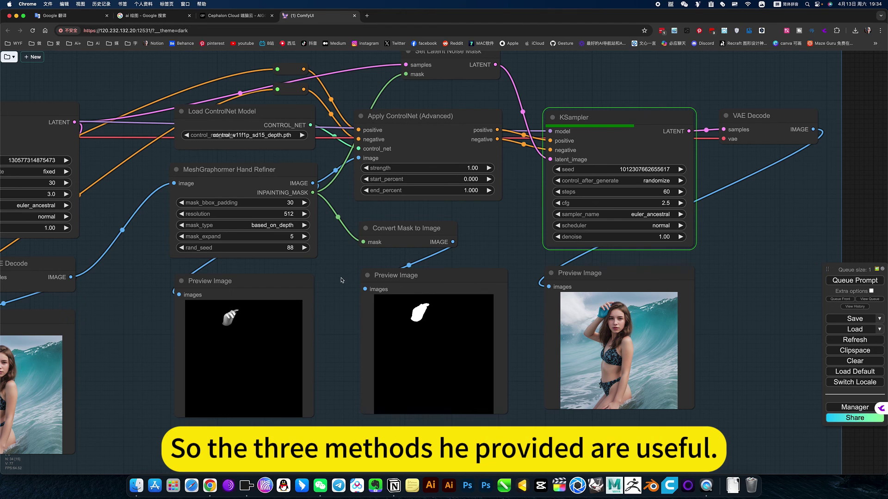
pyautogui.moveTo(361, 277); pyautogui.dragTo(375, 274)
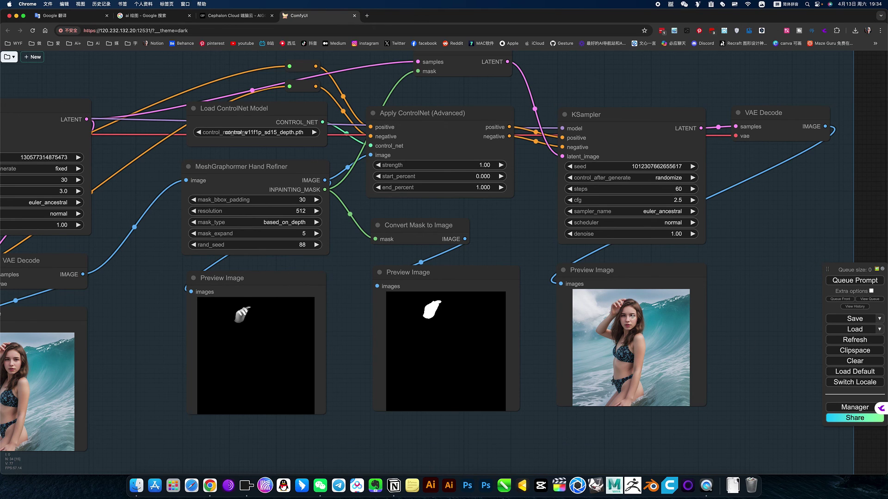
pyautogui.scroll(3, 634, 318)
pyautogui.scroll(3, 633, 317)
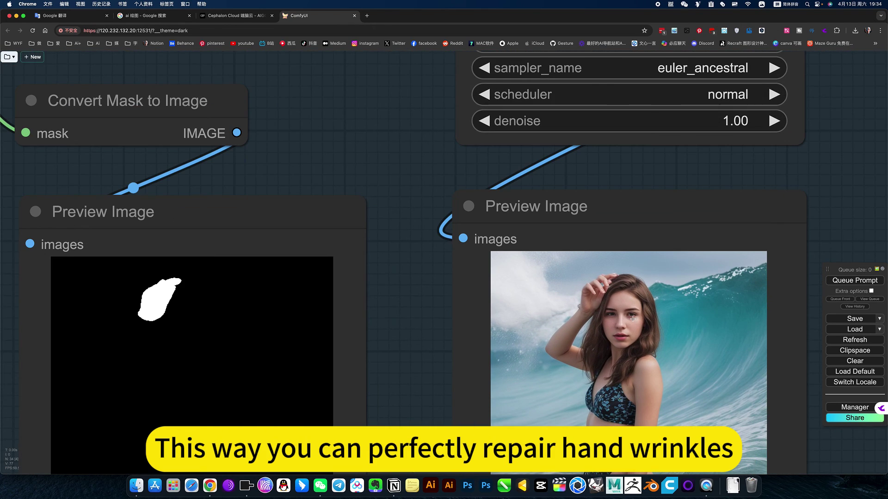
pyautogui.scroll(-3, 627, 298)
pyautogui.scroll(-3, 627, 298)
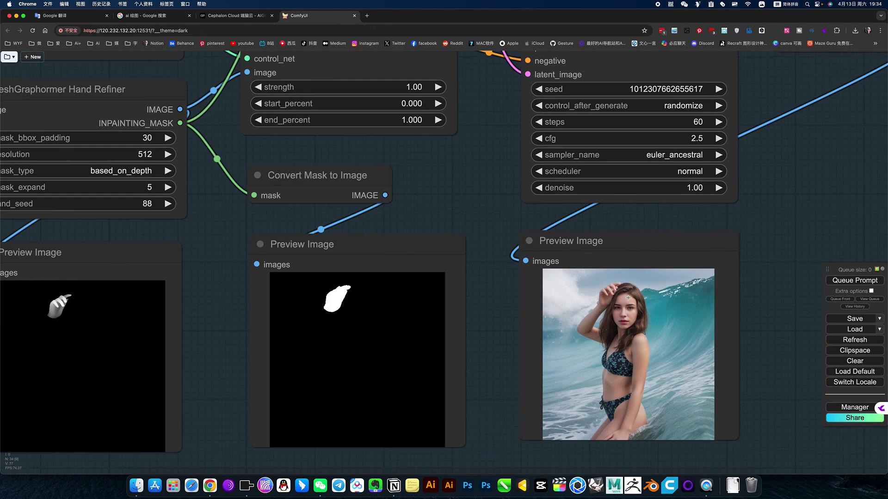
pyautogui.scroll(-3, 628, 297)
pyautogui.scroll(-3, 521, 238)
pyautogui.scroll(-3, 517, 312)
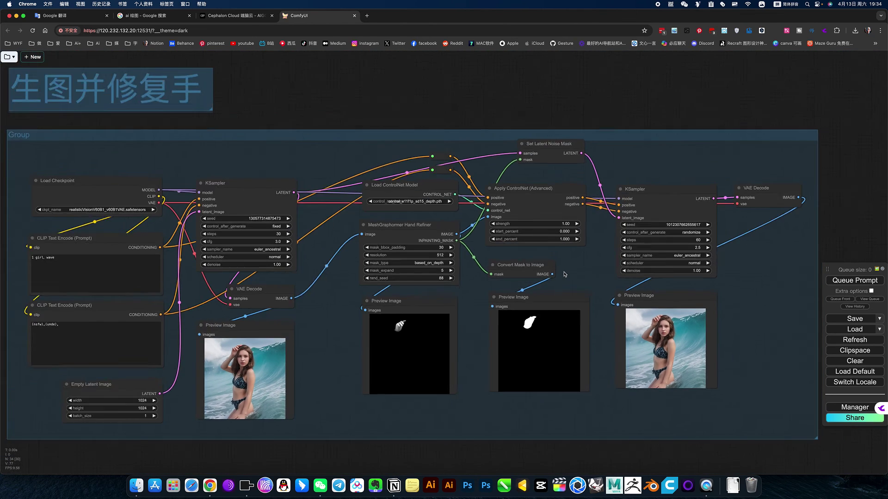
pyautogui.scroll(-2, 513, 382)
pyautogui.moveTo(509, 398); pyautogui.dragTo(539, 383)
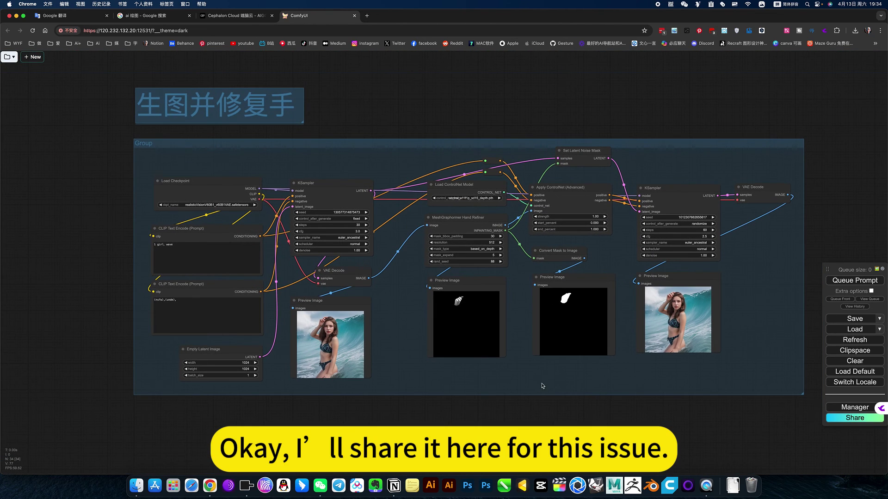